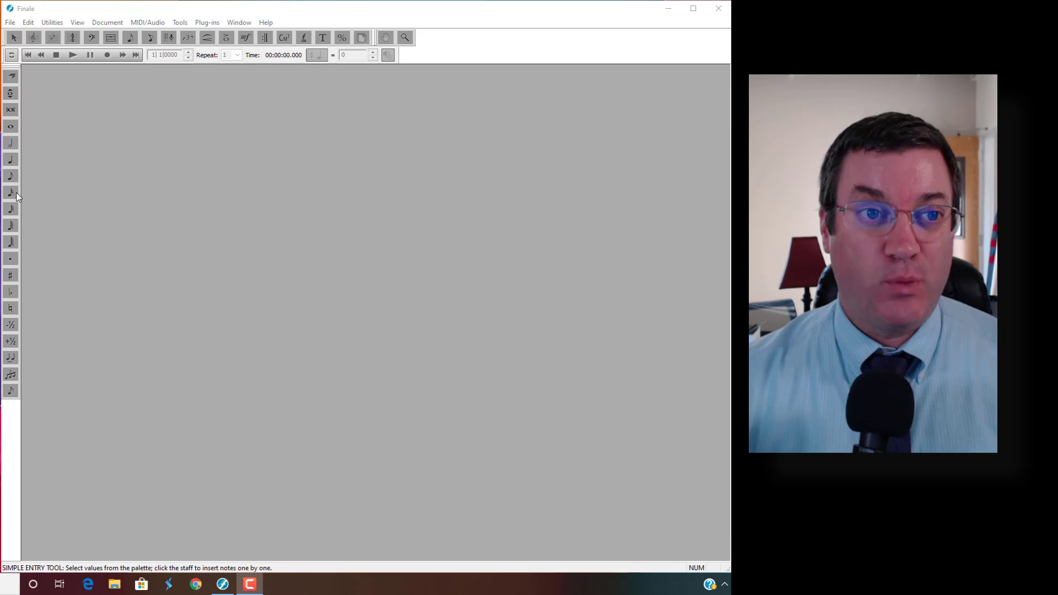
- Start a new document with the Setup Wizard, creating a new ensemble in Engraved Style
click(11, 23)
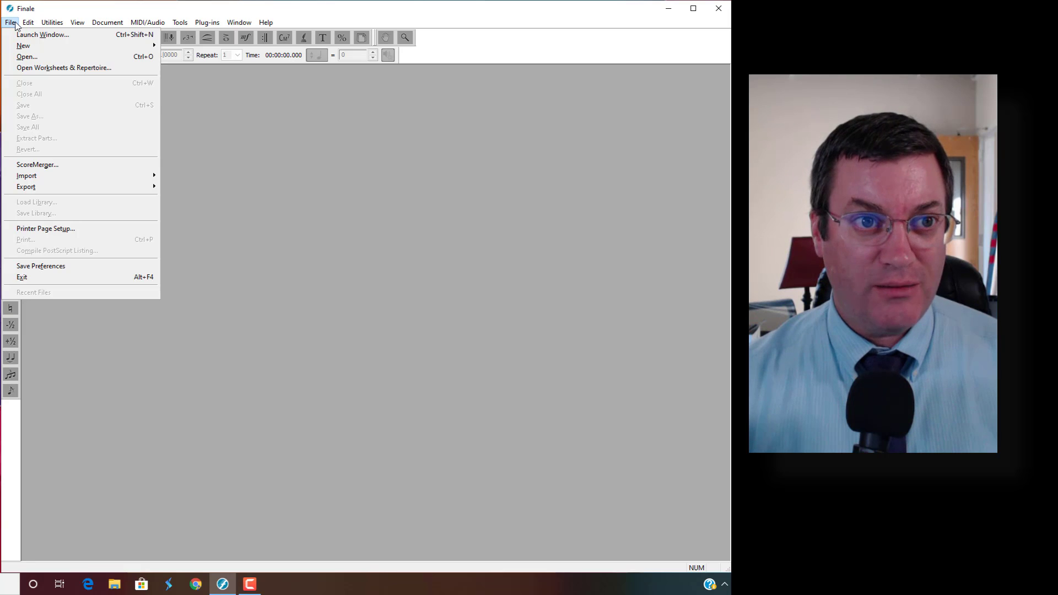
mouse_move(30, 48)
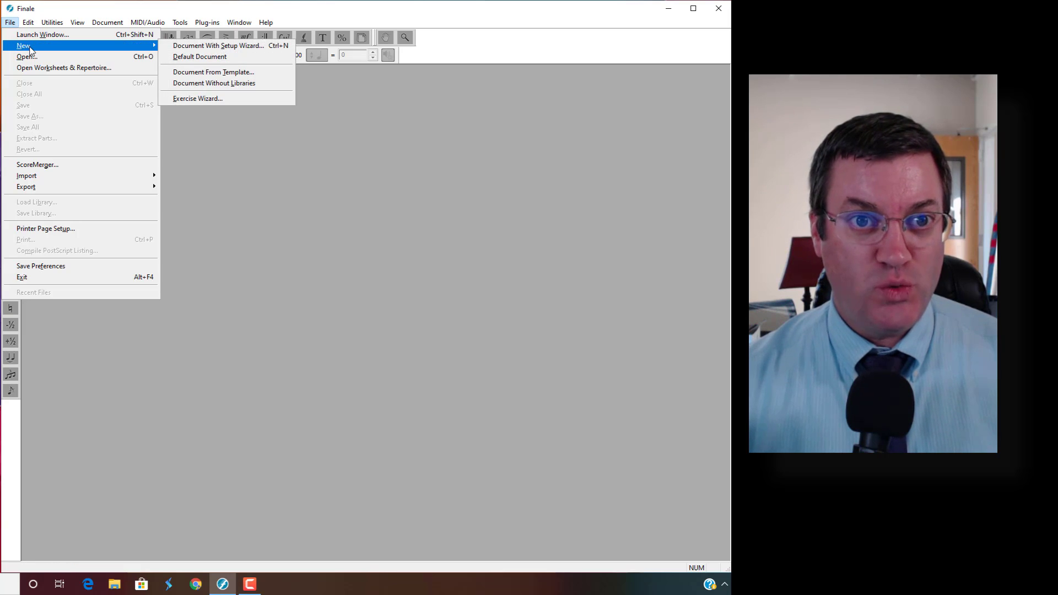
click(205, 50)
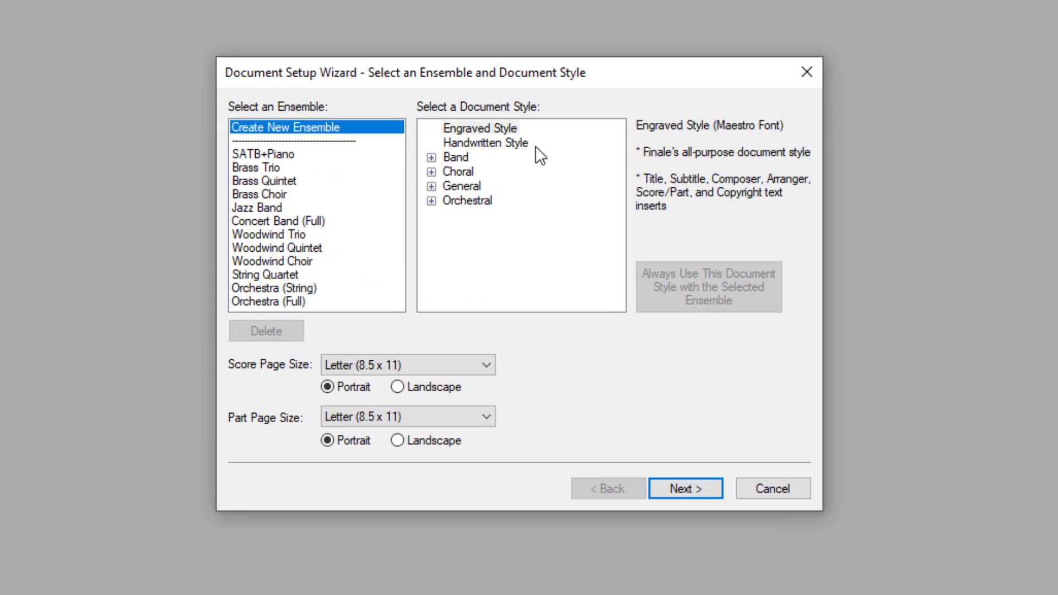
click(500, 131)
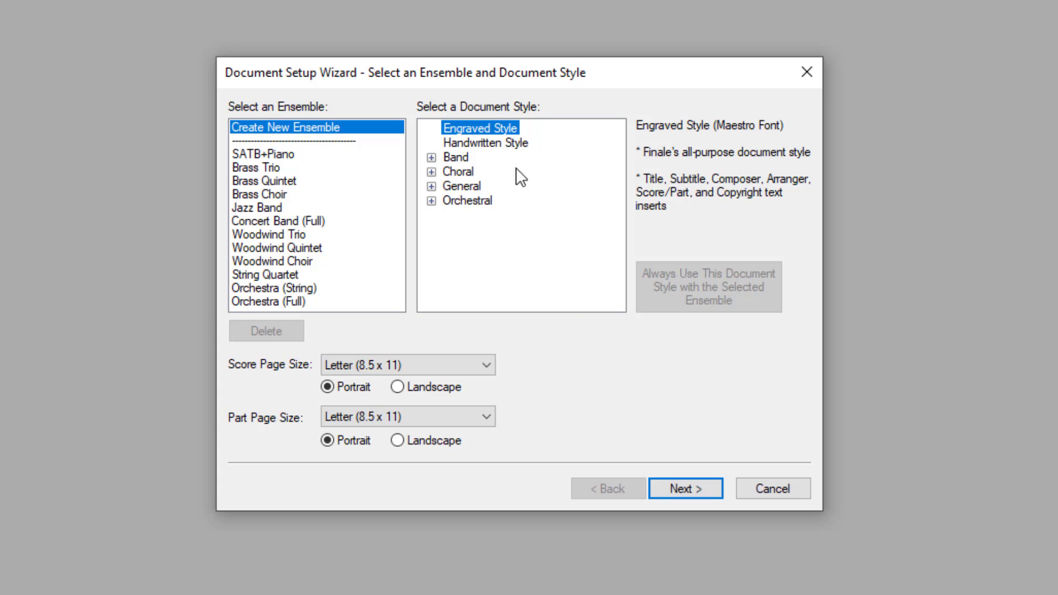
click(683, 490)
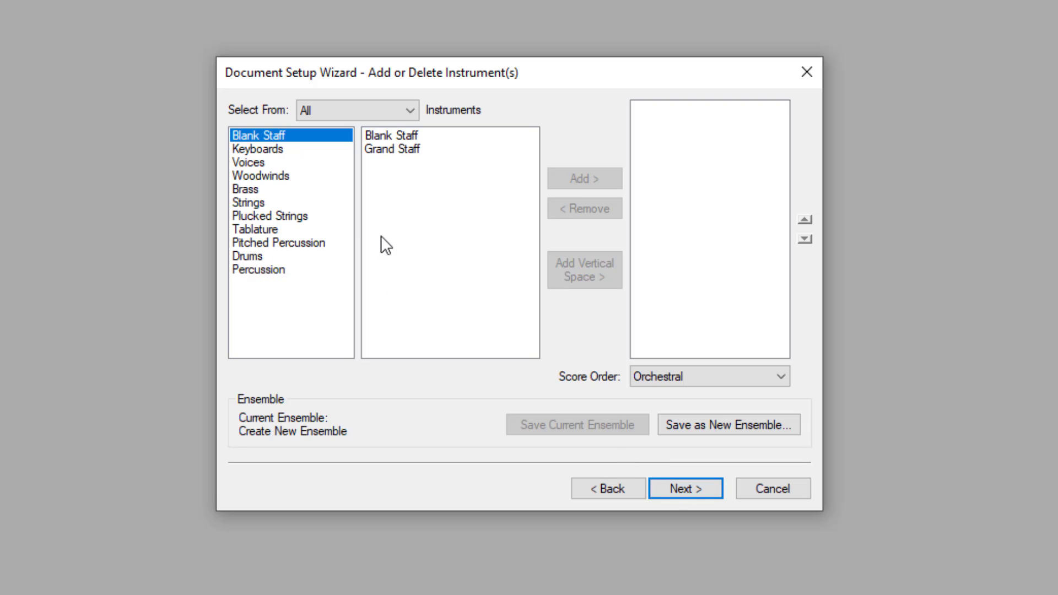
- Limit the instrument choices to Orchestral and add one flute and one piccolo to the score
click(411, 111)
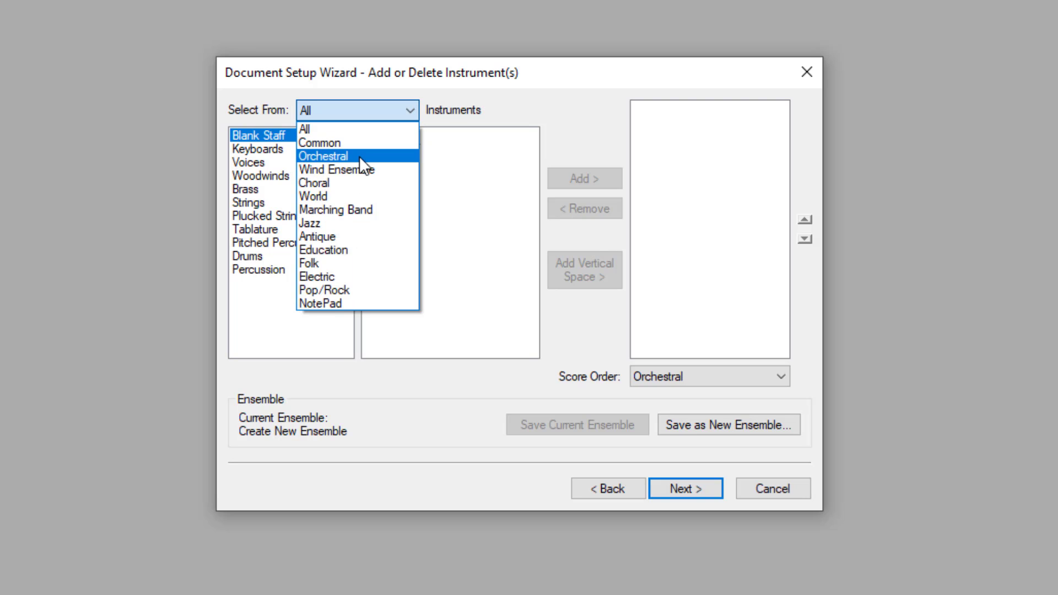
click(331, 157)
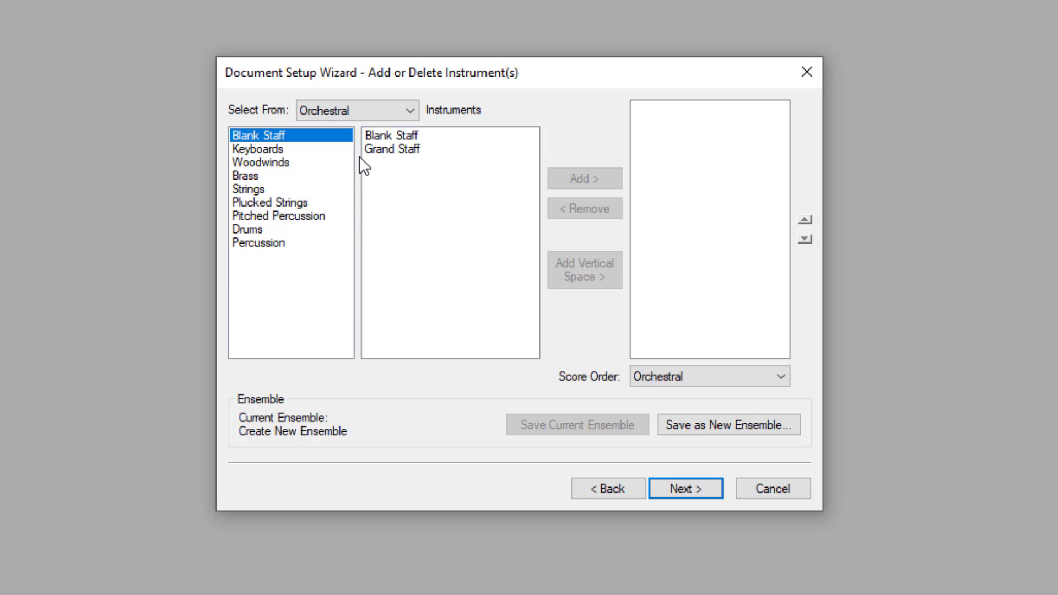
click(270, 162)
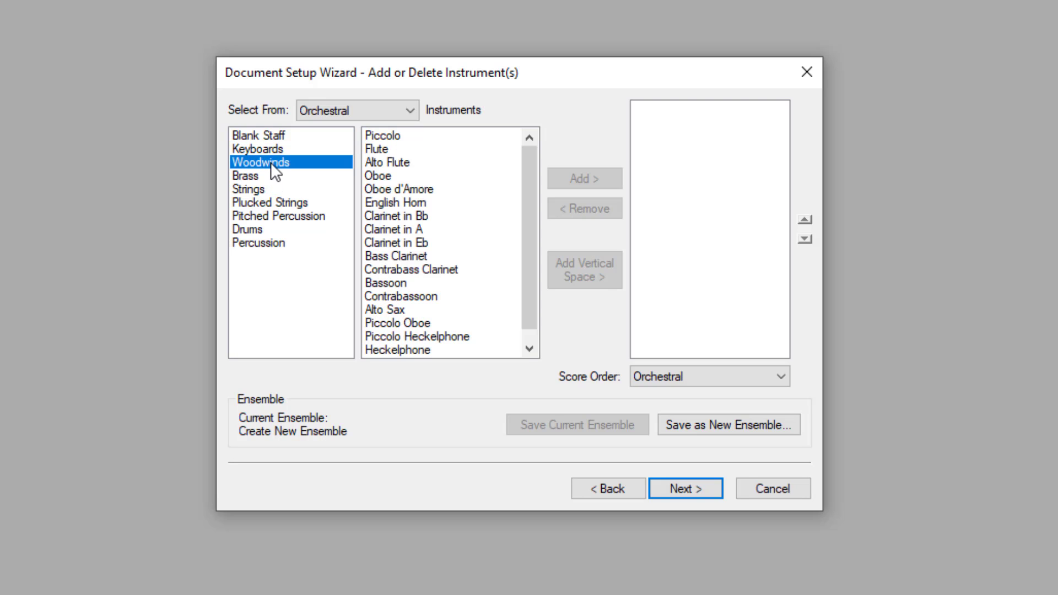
click(375, 152)
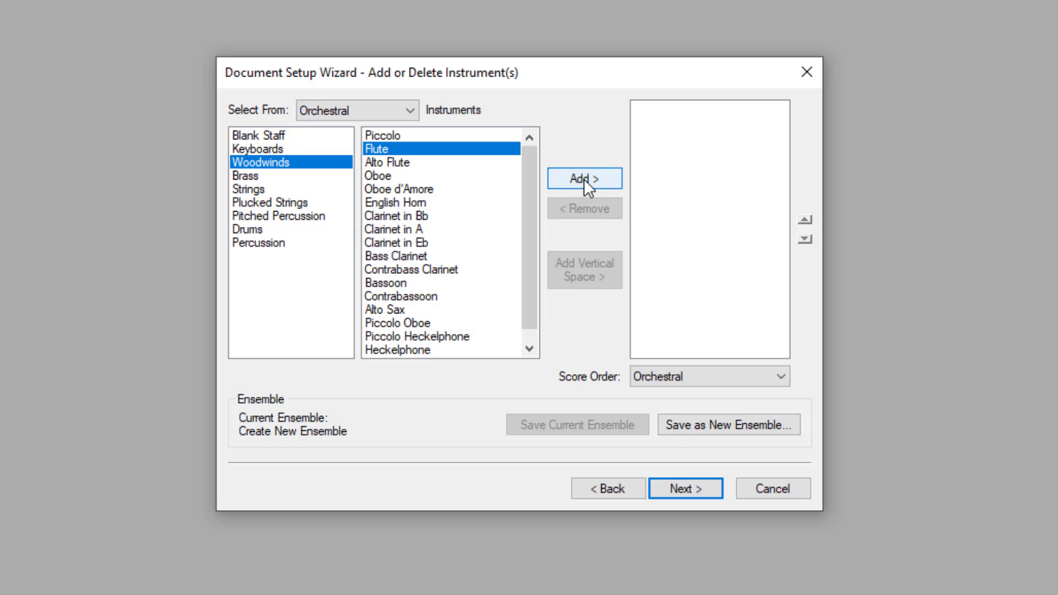
click(584, 179)
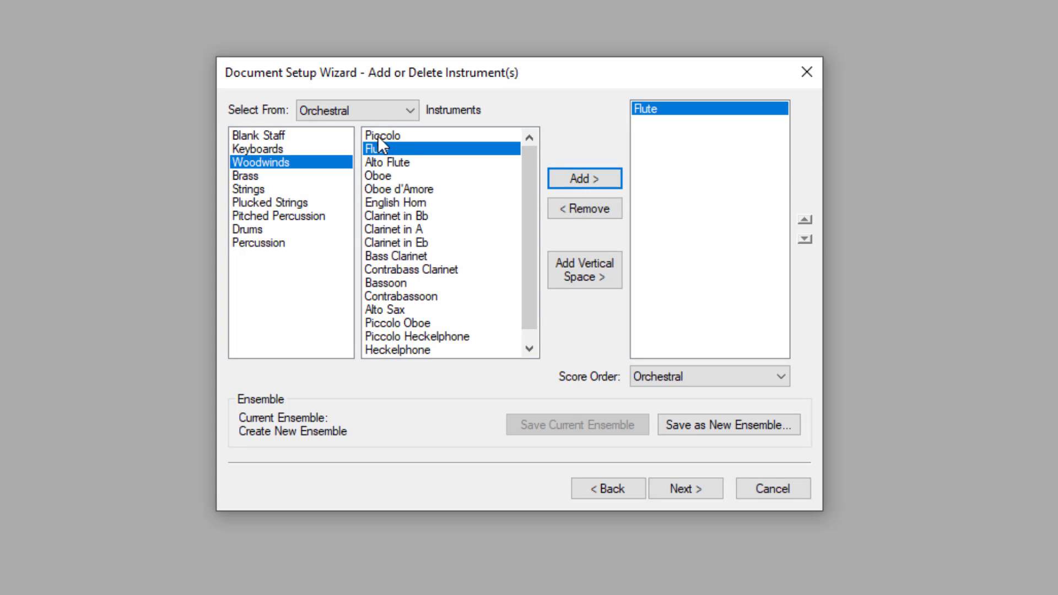
click(378, 135)
click(585, 180)
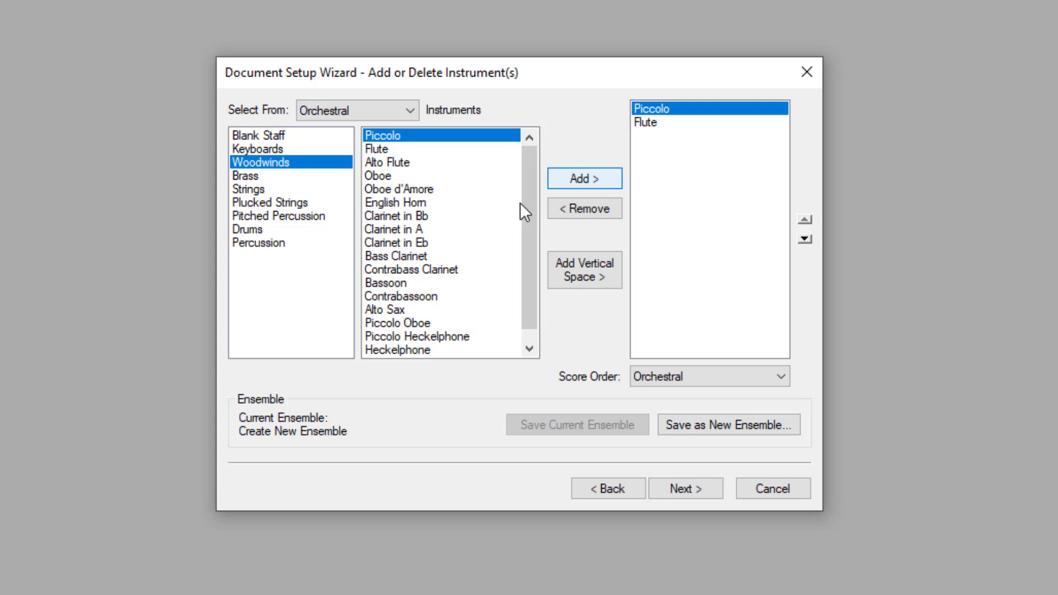
- Add two oboes and two clarinets in Bb to the ensemble
click(377, 176)
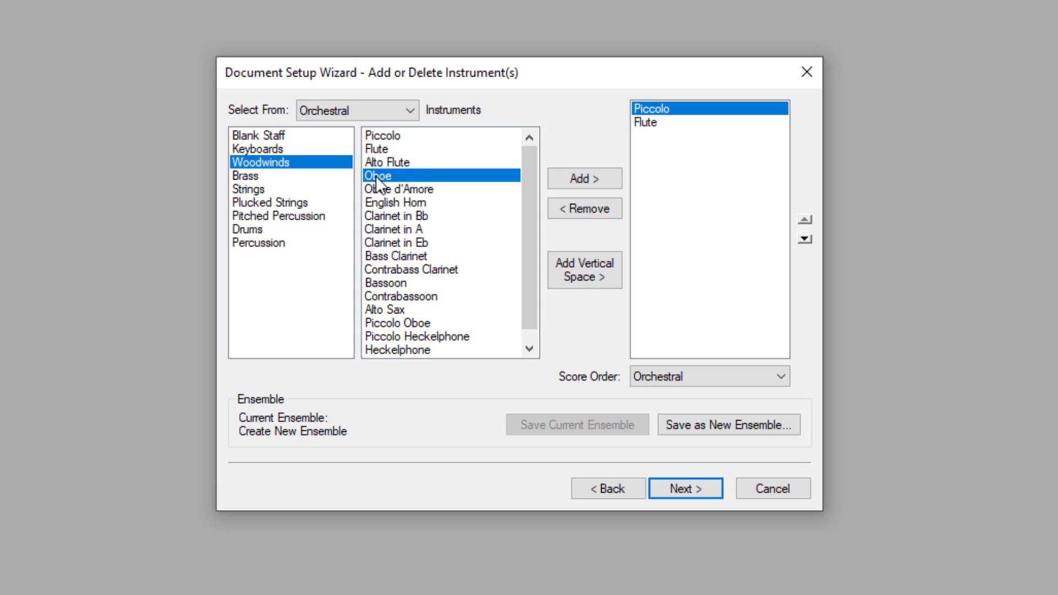
click(570, 179)
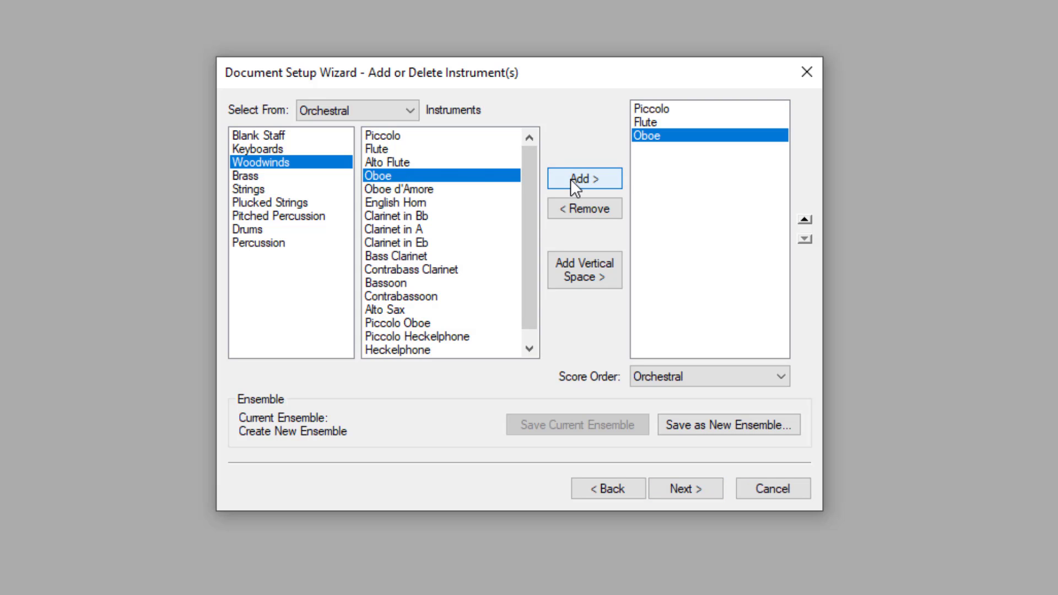
click(570, 179)
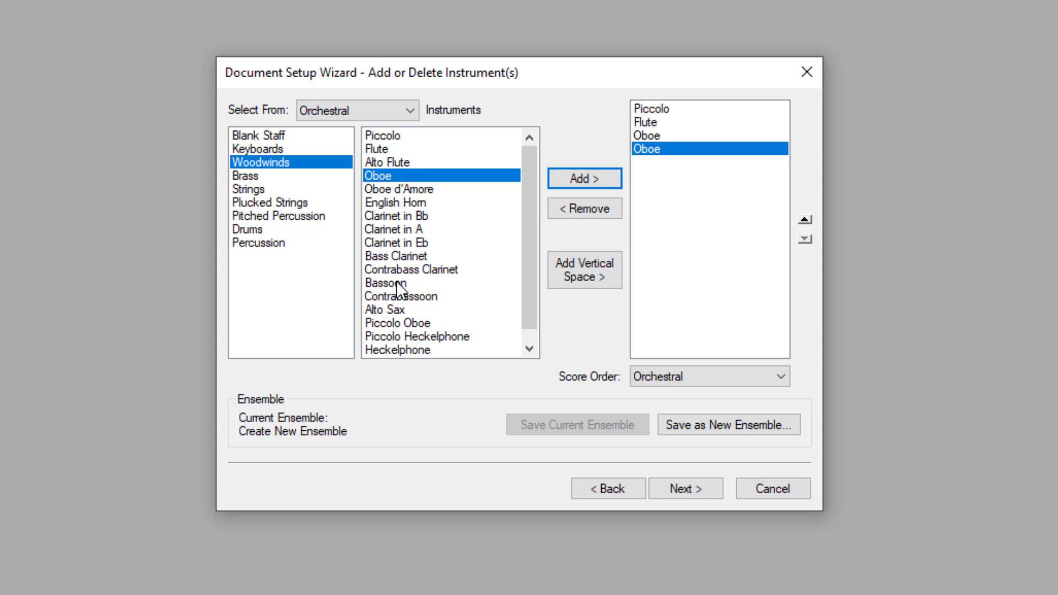
click(401, 220)
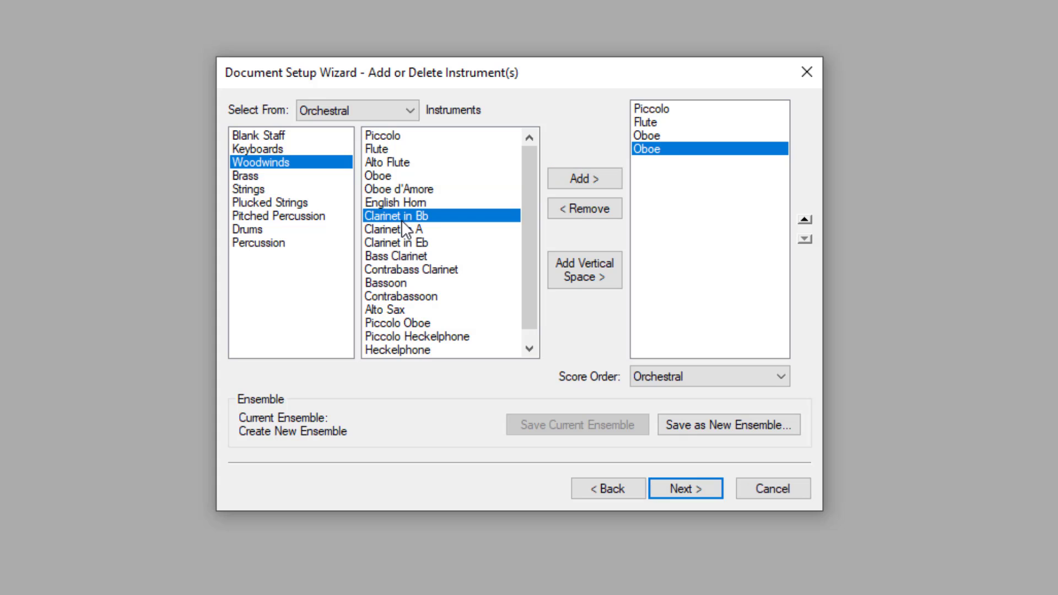
click(583, 177)
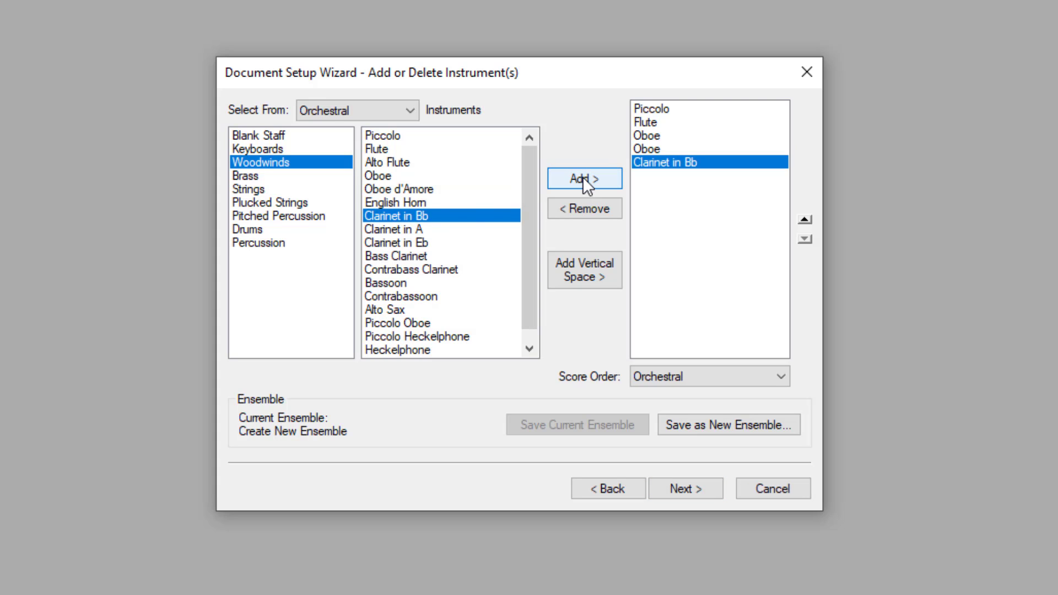
click(583, 179)
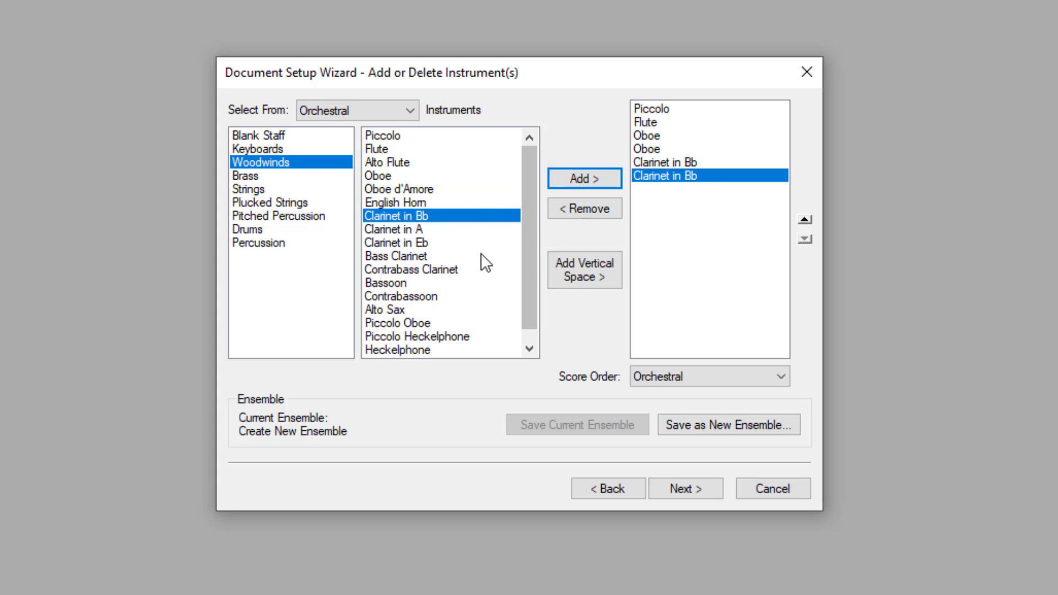
- Add one bass clarinet and two bassoons to the ensemble
click(414, 257)
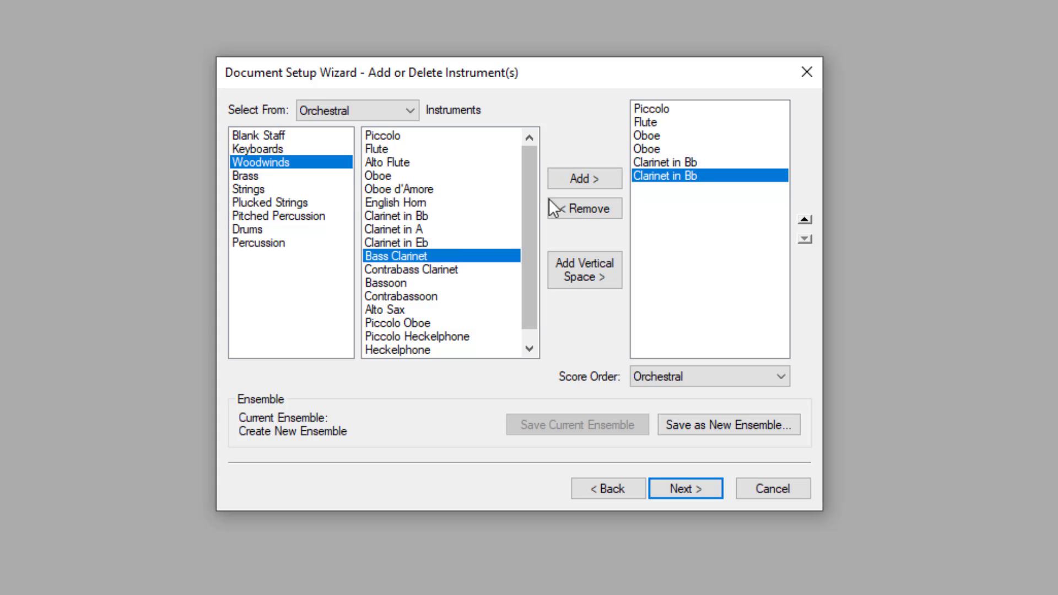
click(573, 173)
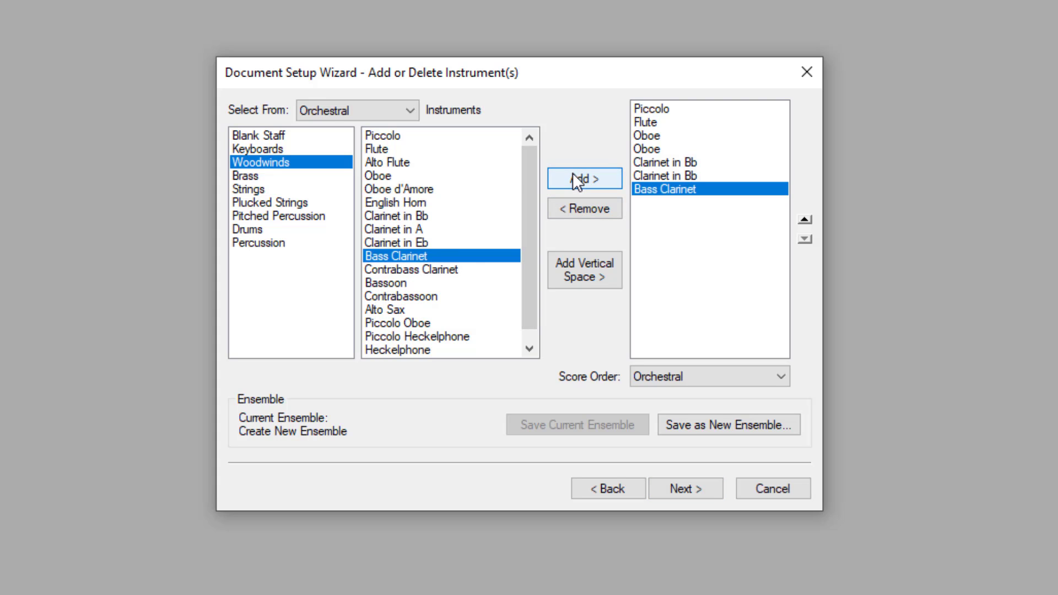
click(404, 283)
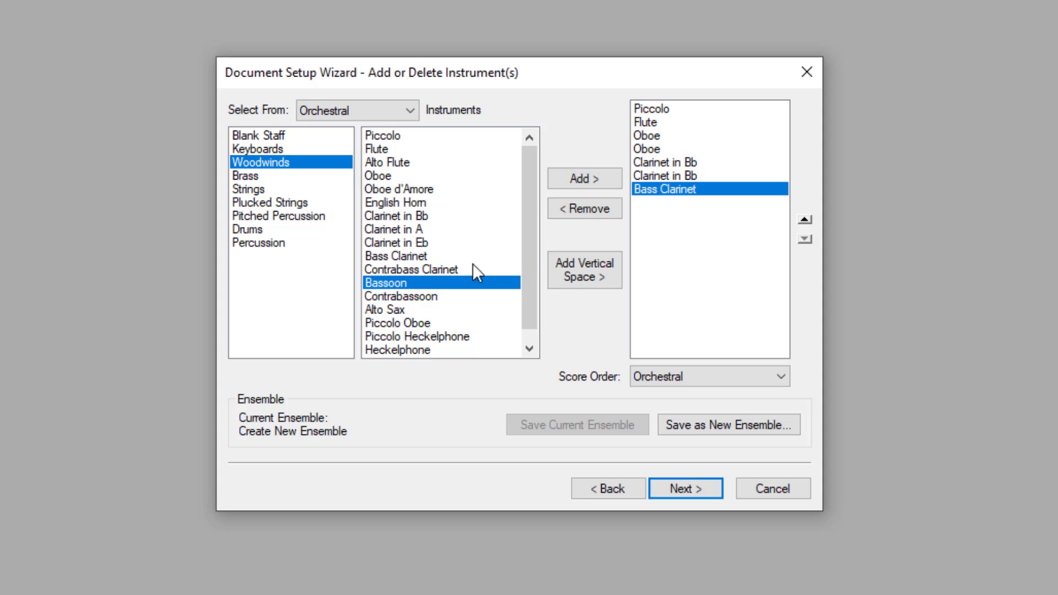
click(591, 177)
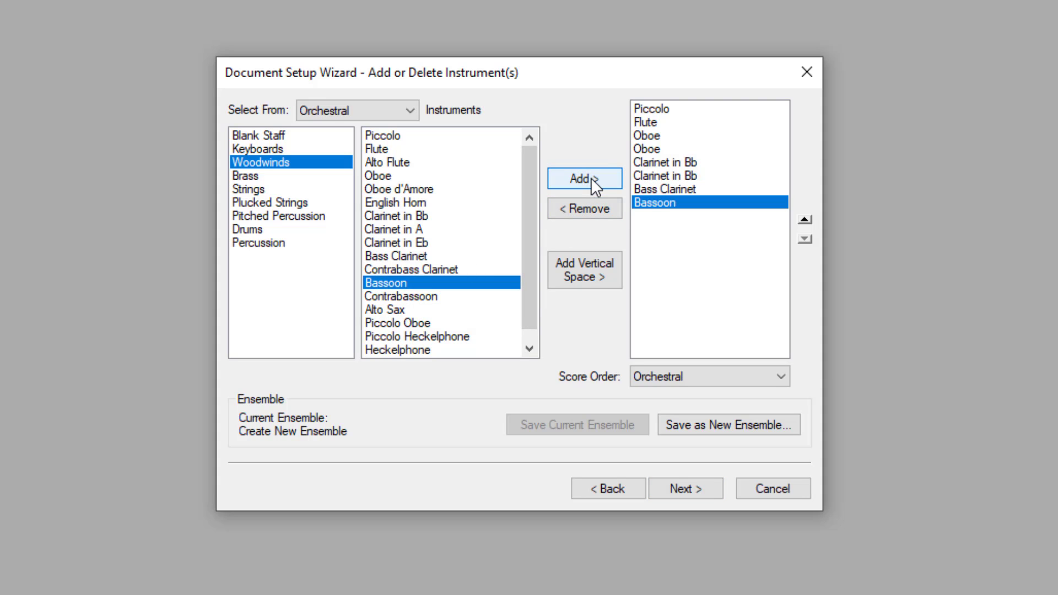
click(591, 177)
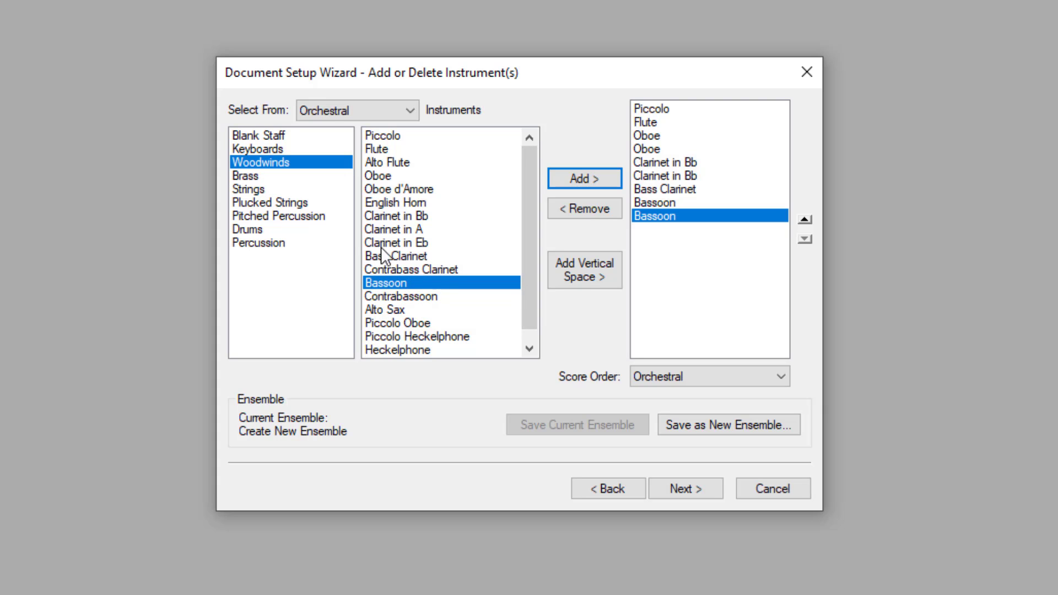
- Add two horns in F and two trumpets in Bb from the brass instruments
click(247, 178)
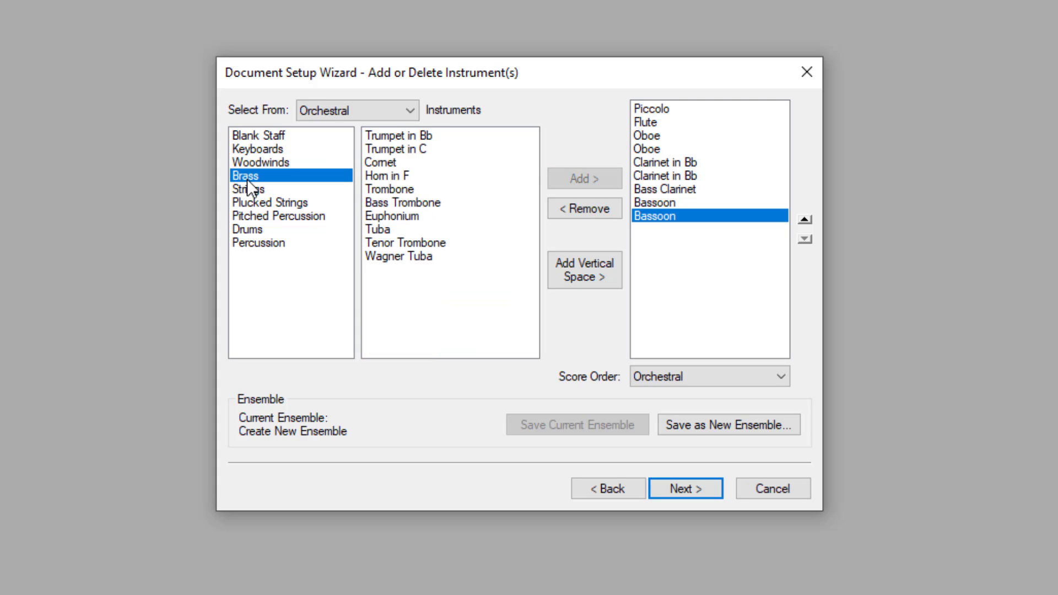
click(391, 175)
click(591, 182)
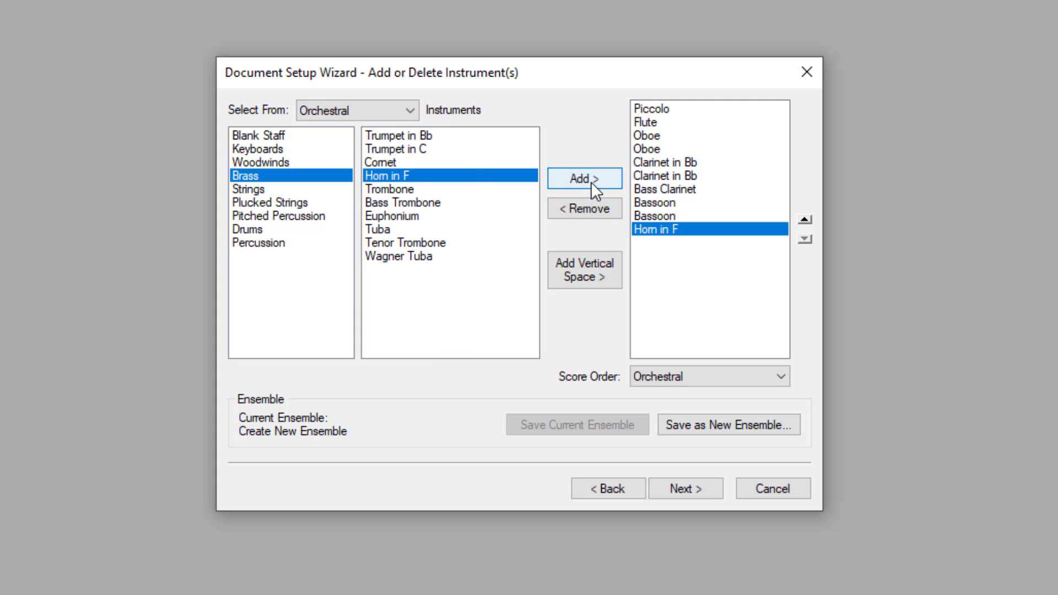
click(590, 182)
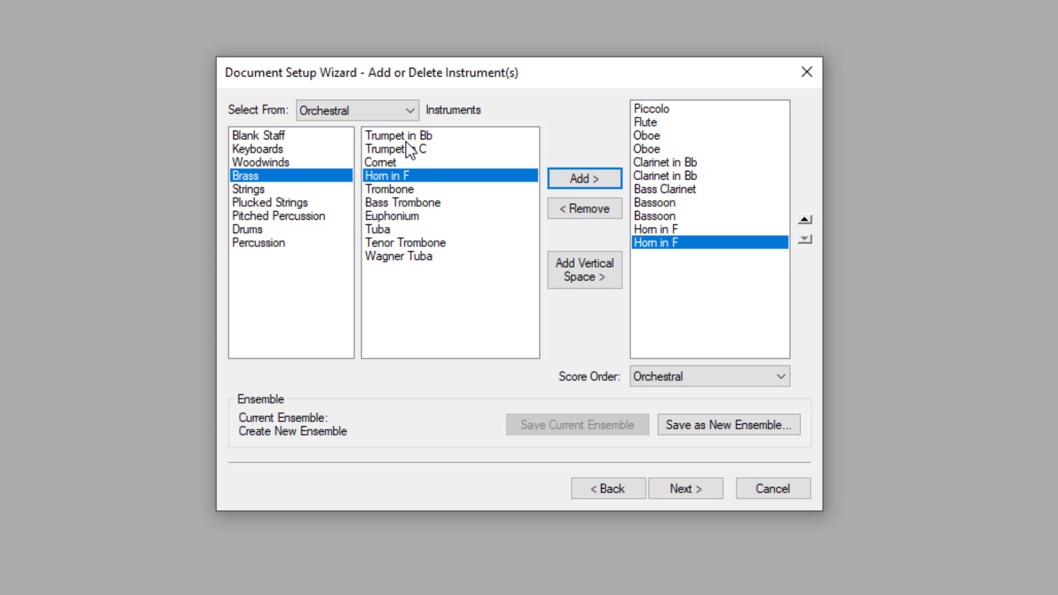
click(407, 140)
click(591, 186)
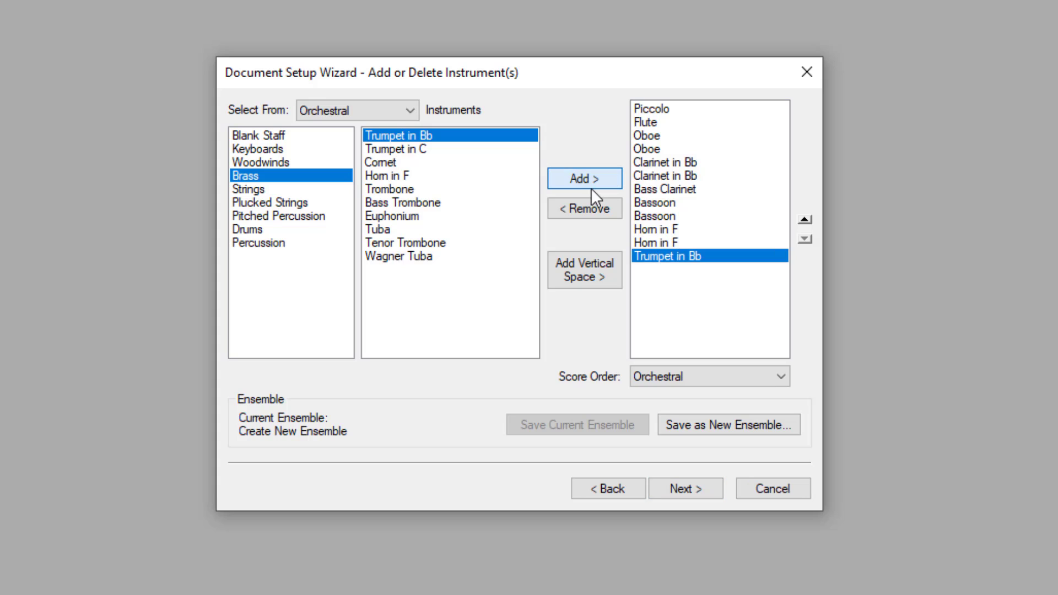
click(591, 186)
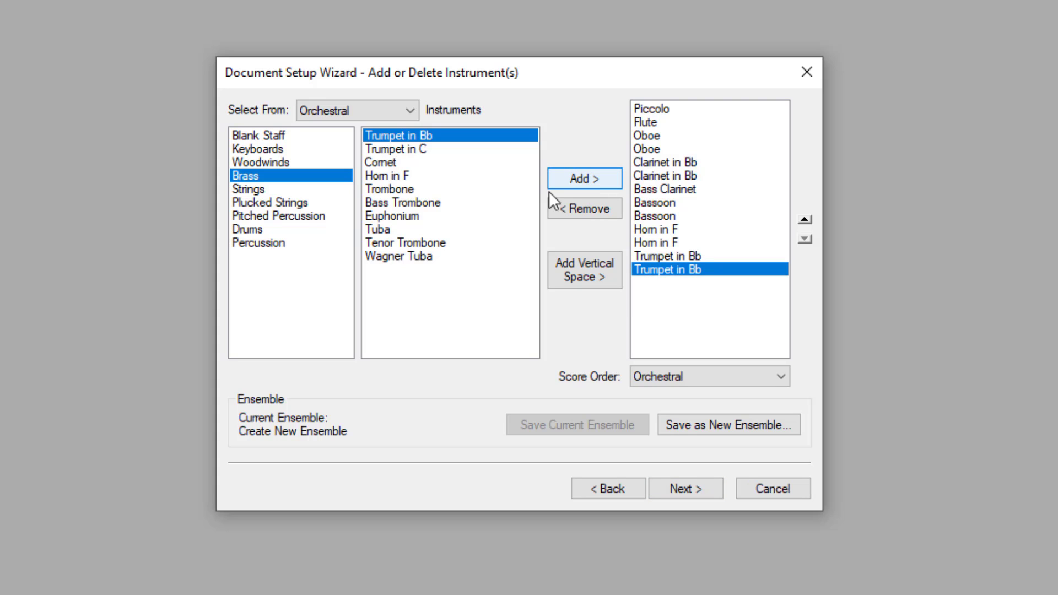
- Add one trombone, one bass trombone and one tuba to the ensemble
click(394, 189)
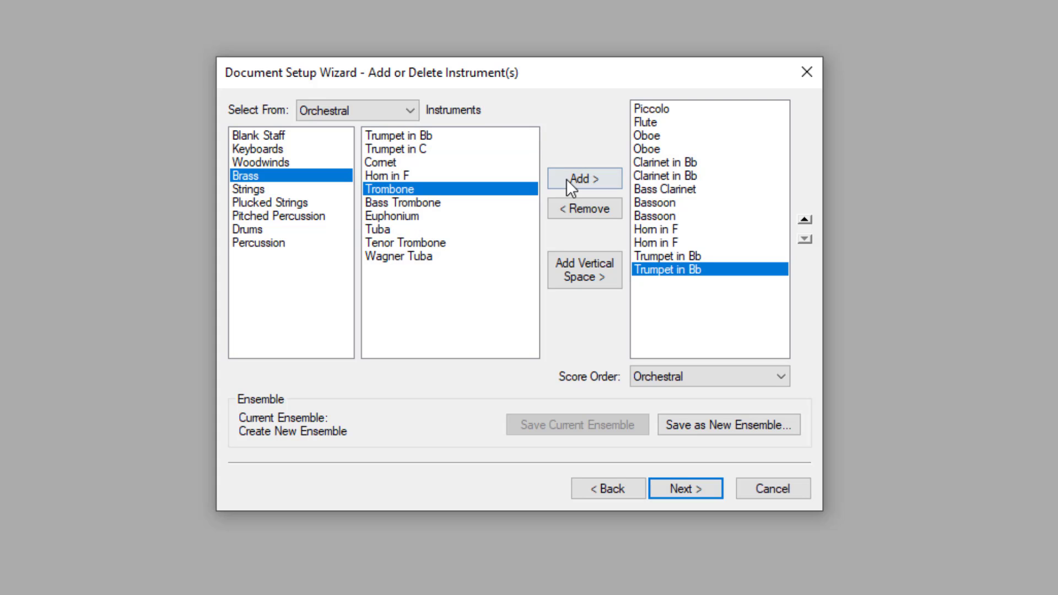
click(567, 179)
click(400, 203)
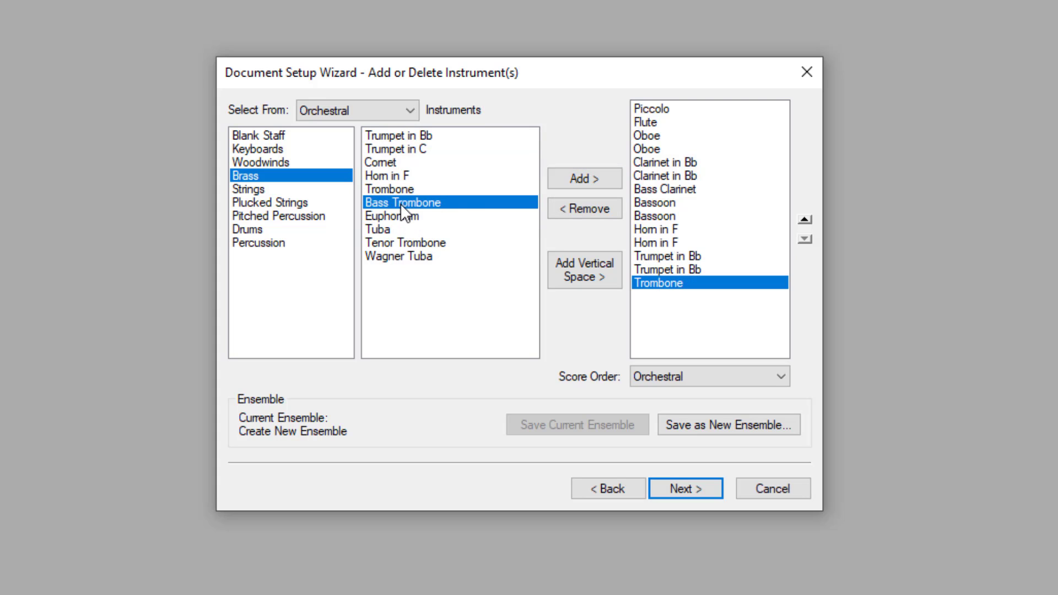
click(588, 180)
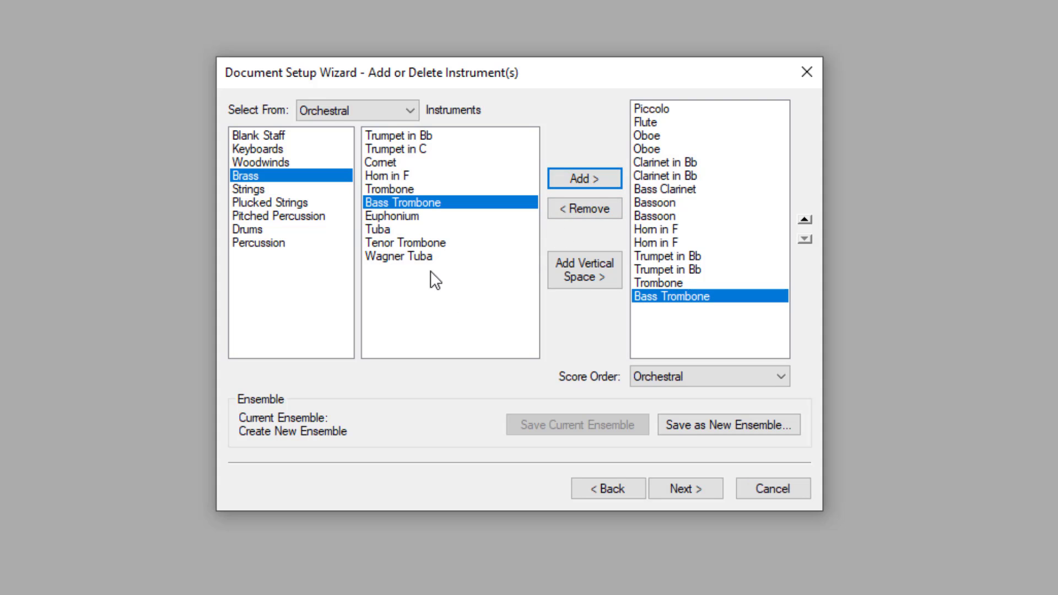
click(390, 230)
click(570, 182)
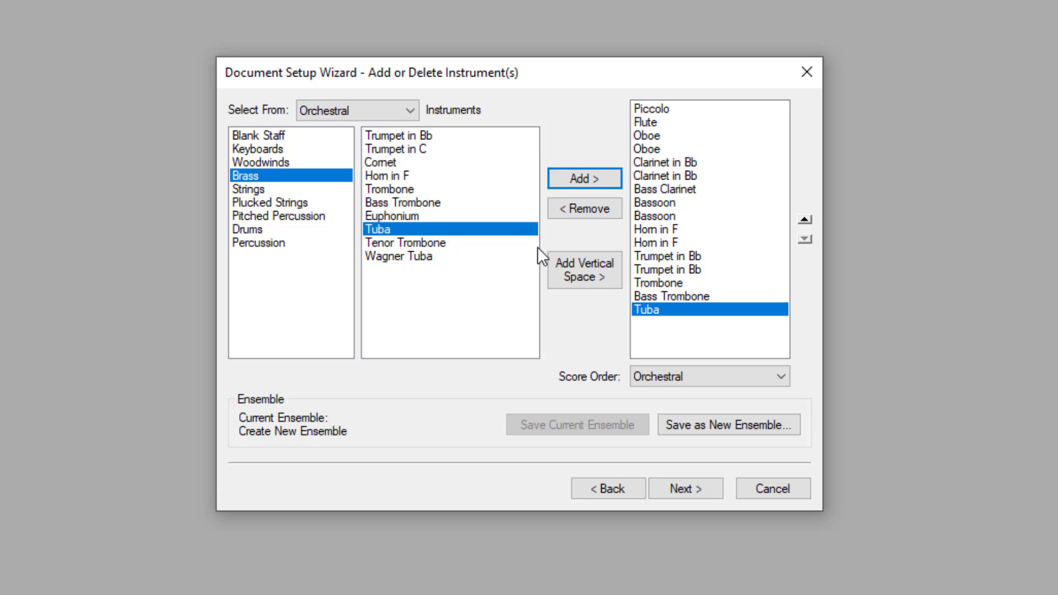
- Add timpani from the pitched percussion instruments to the ensemble
click(278, 215)
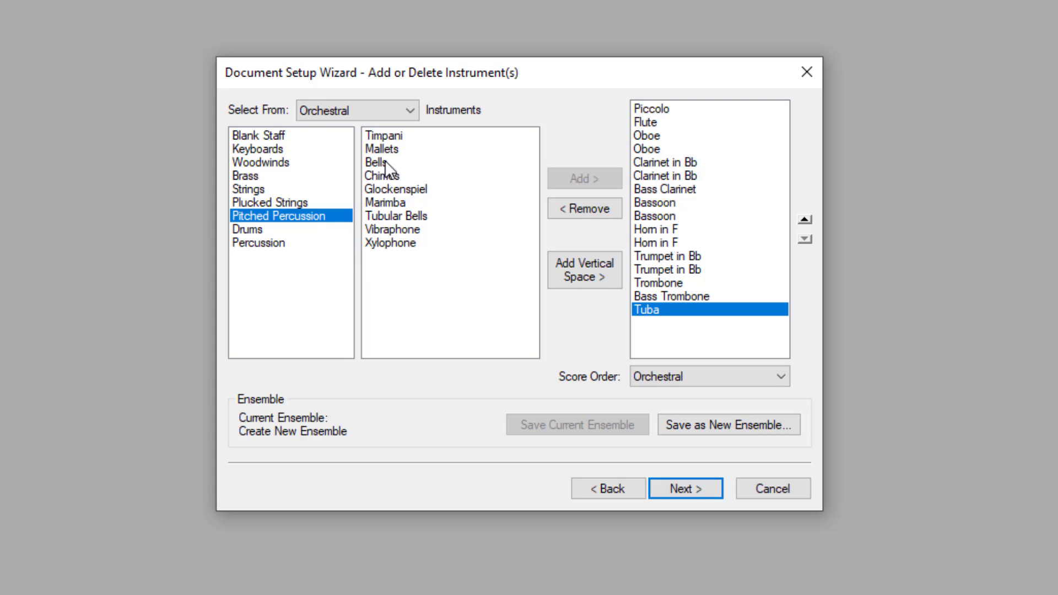
click(391, 136)
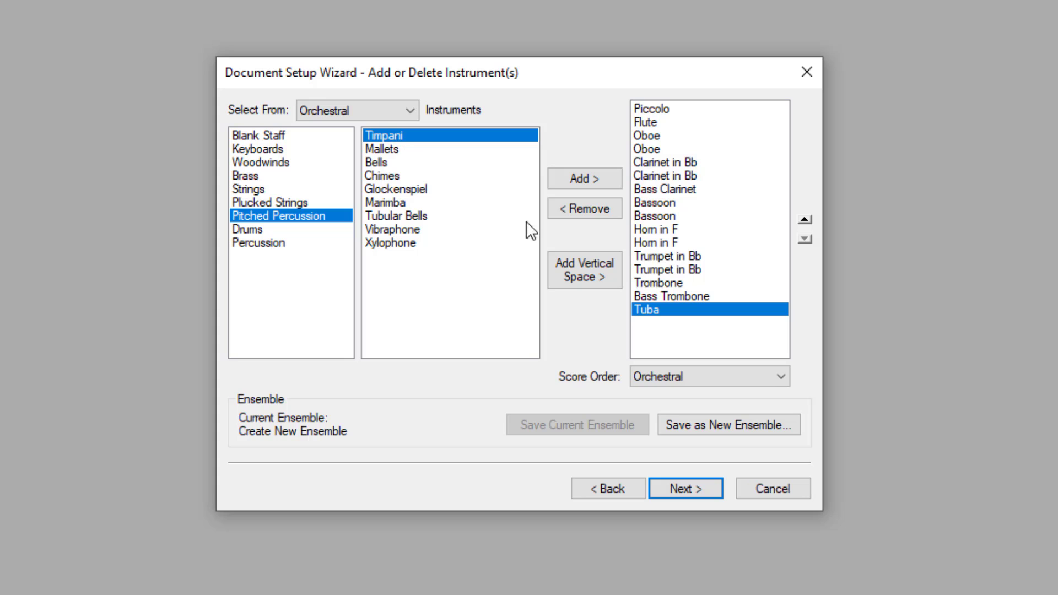
click(587, 181)
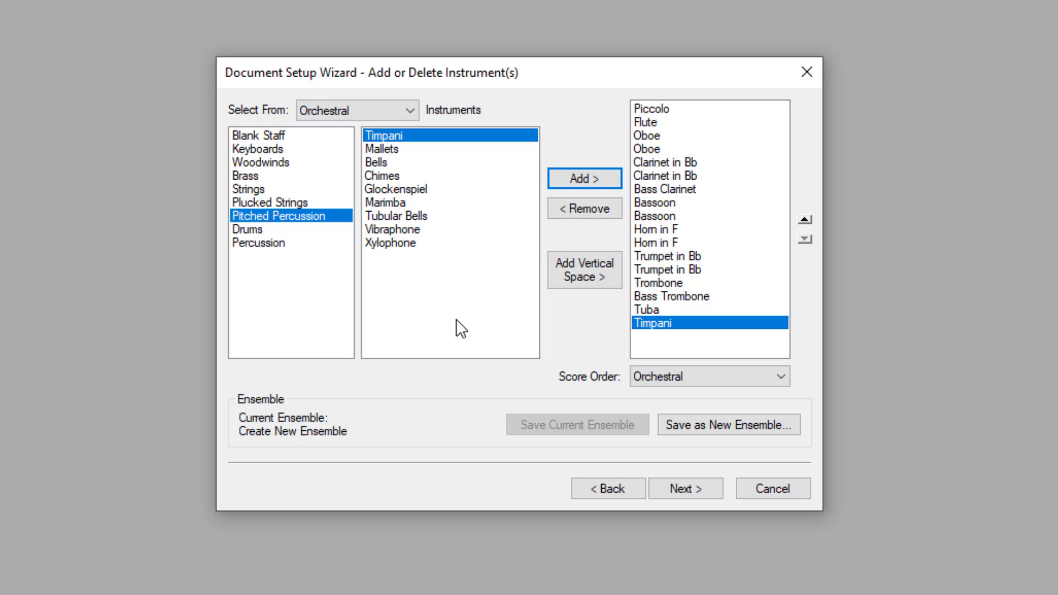
- Add two general percussion staves from the percussion instruments to the ensemble
click(275, 247)
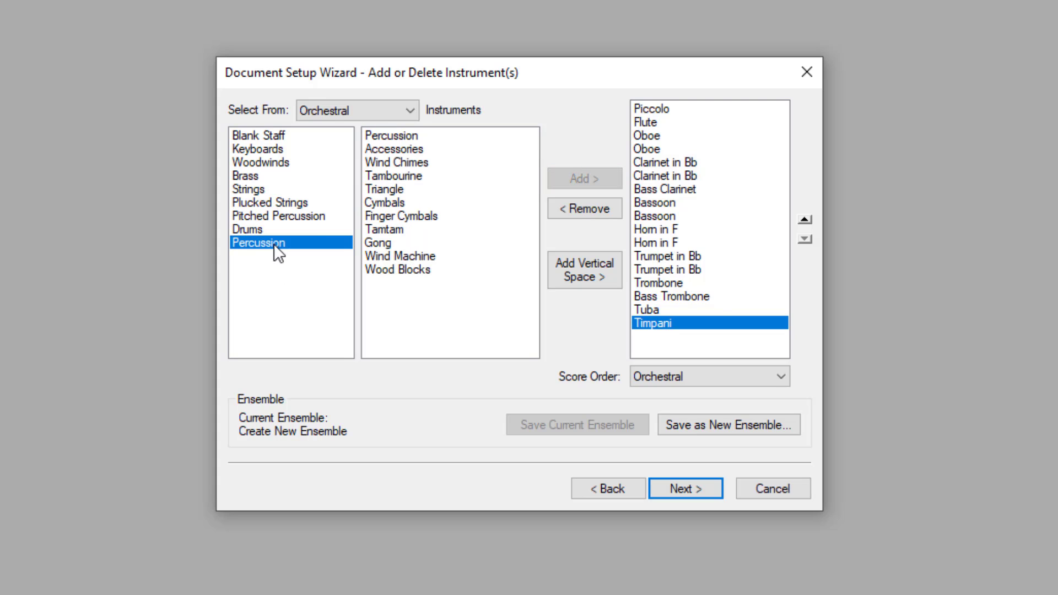
click(390, 136)
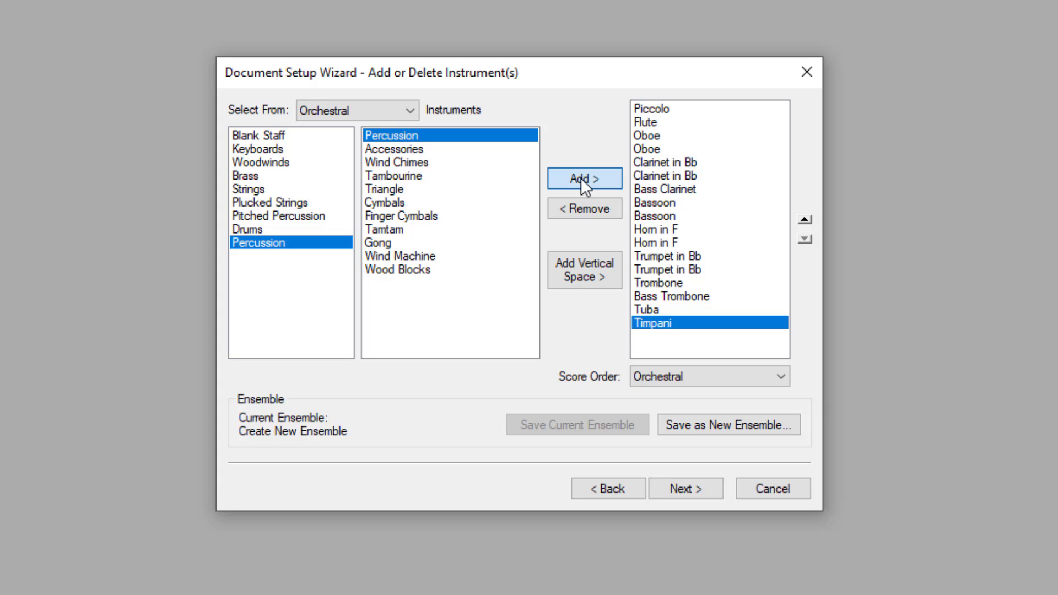
click(581, 177)
click(581, 177)
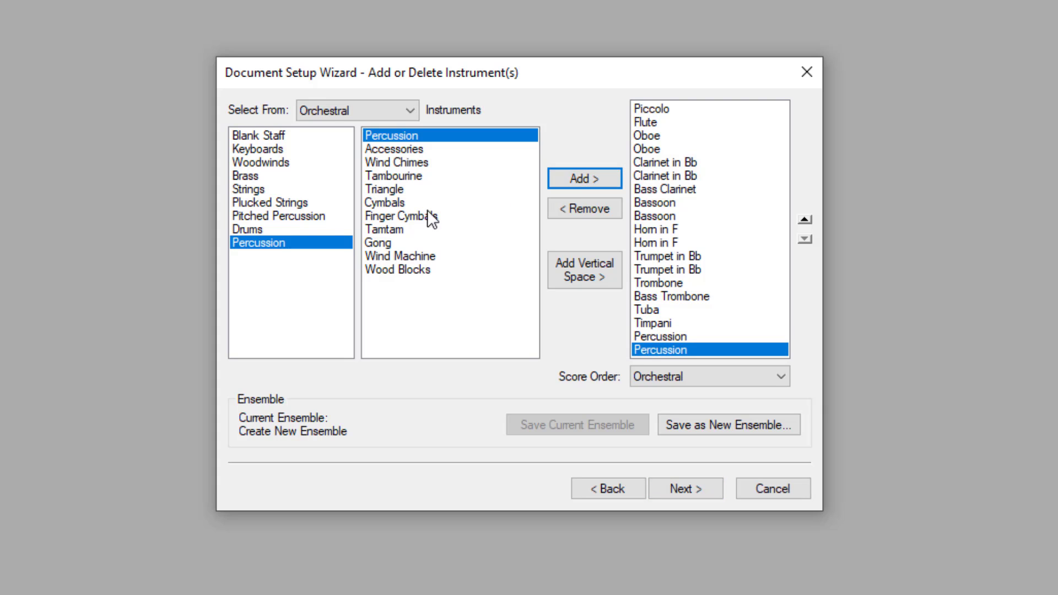
- Add a harp from the plucked strings and a piano from the keyboards to the ensemble
click(272, 201)
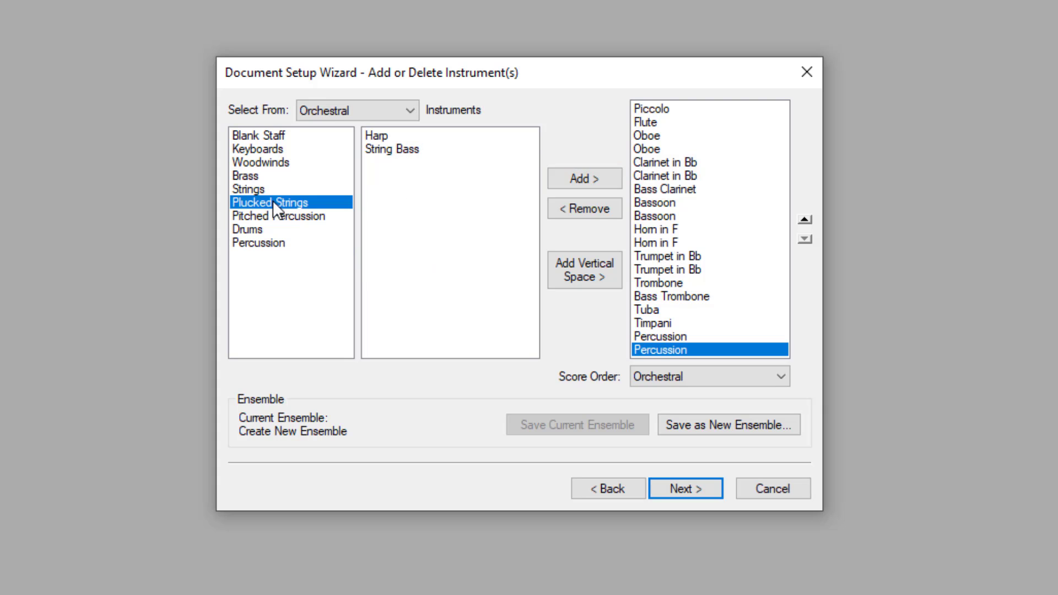
click(382, 141)
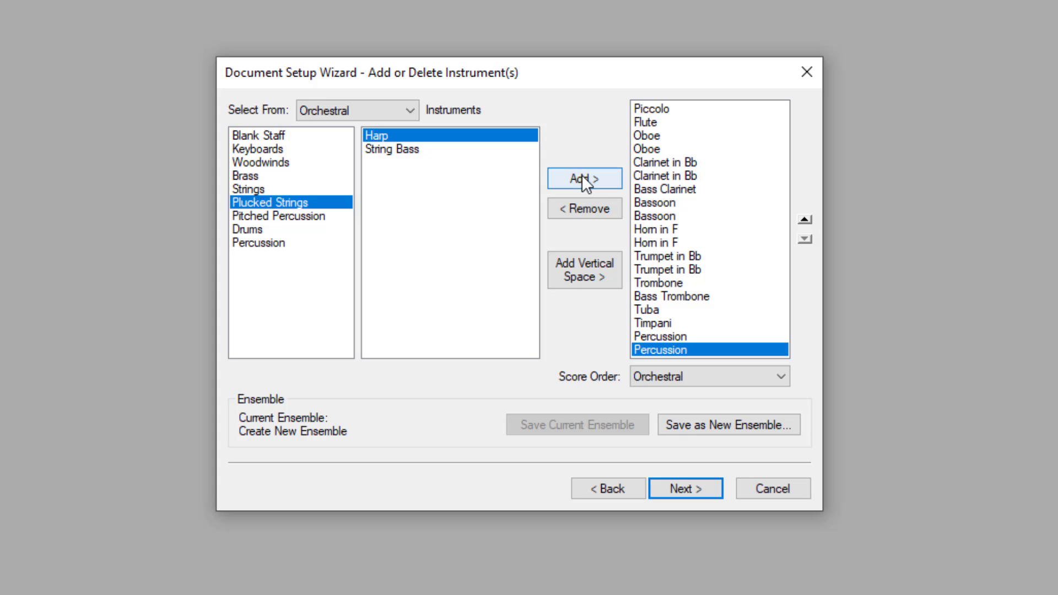
click(582, 177)
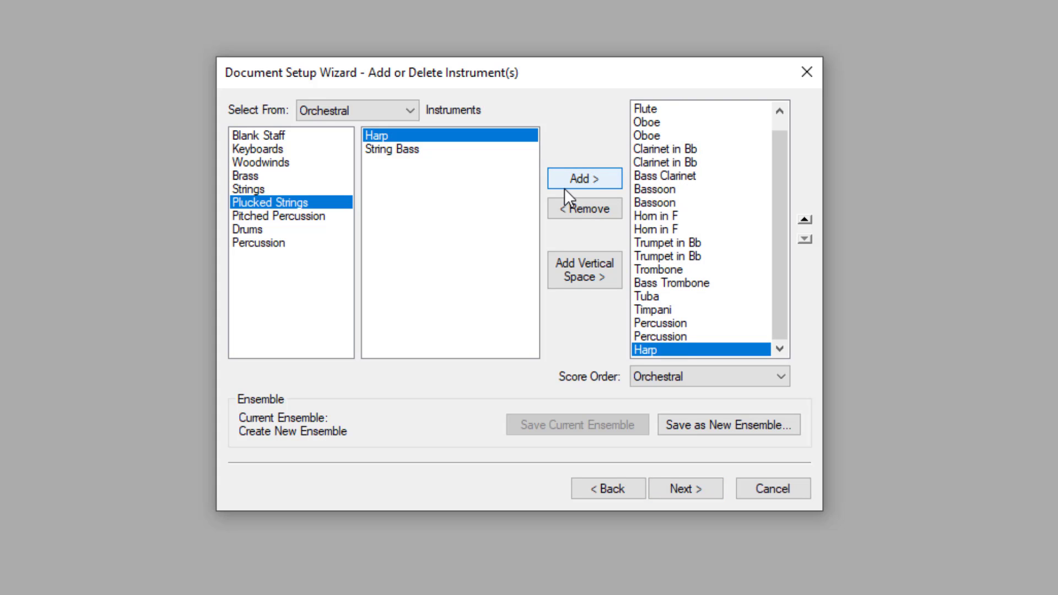
click(262, 156)
click(391, 135)
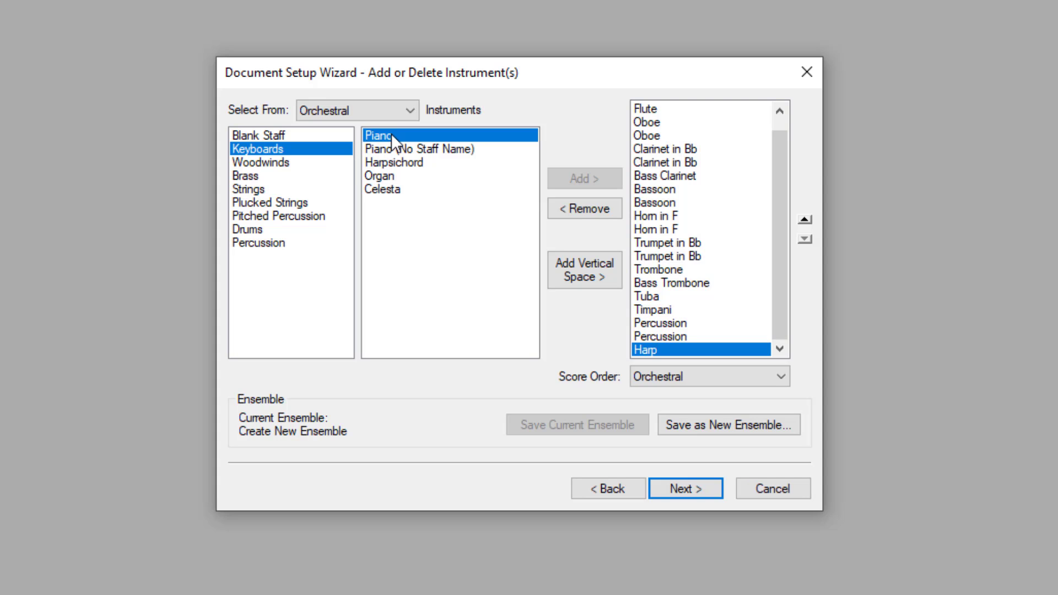
click(603, 177)
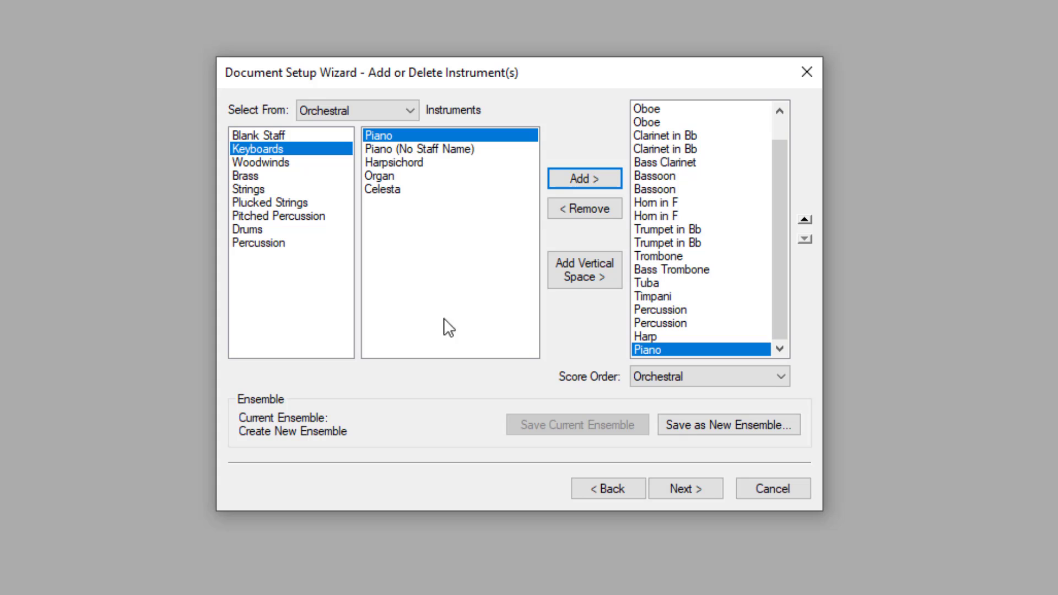
- Add two violin sections from the string instruments to the ensemble
click(256, 191)
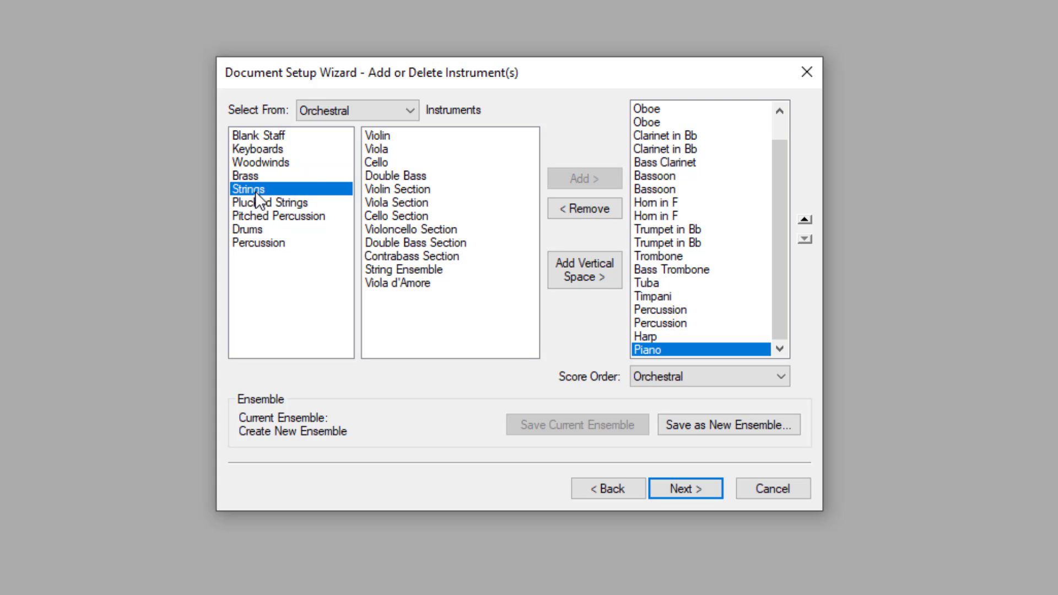
click(375, 137)
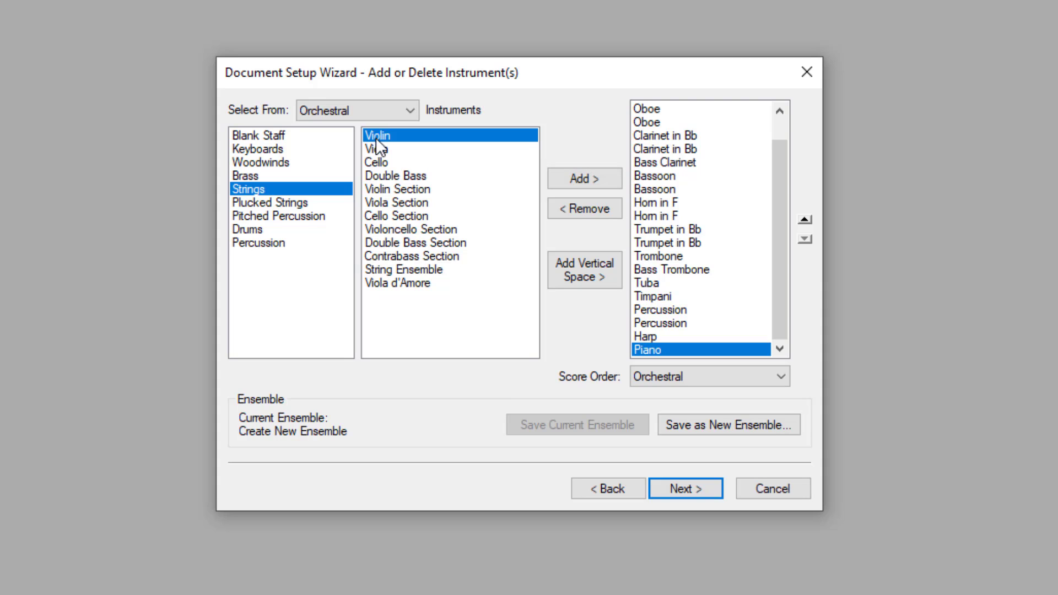
click(408, 187)
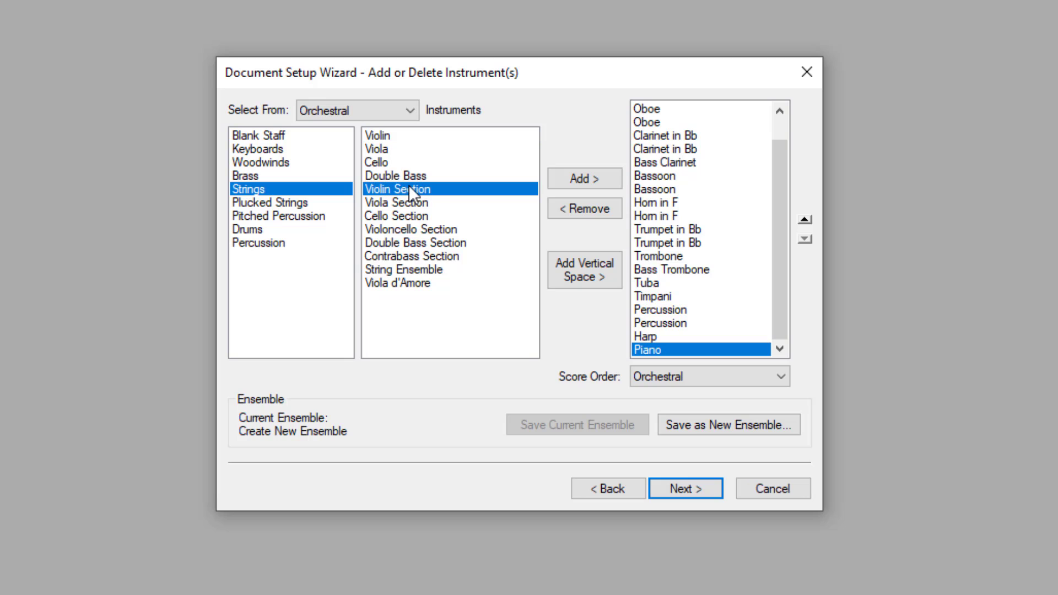
click(578, 177)
click(578, 177)
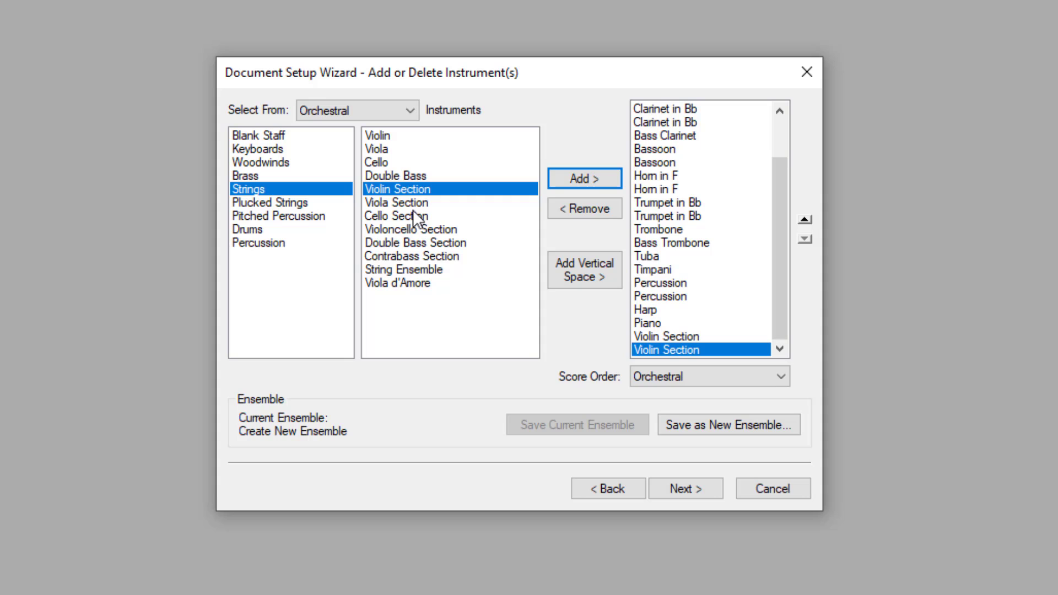
- Add one viola section, one cello section and one contrabass section, and continue to the score information page
click(416, 203)
click(571, 178)
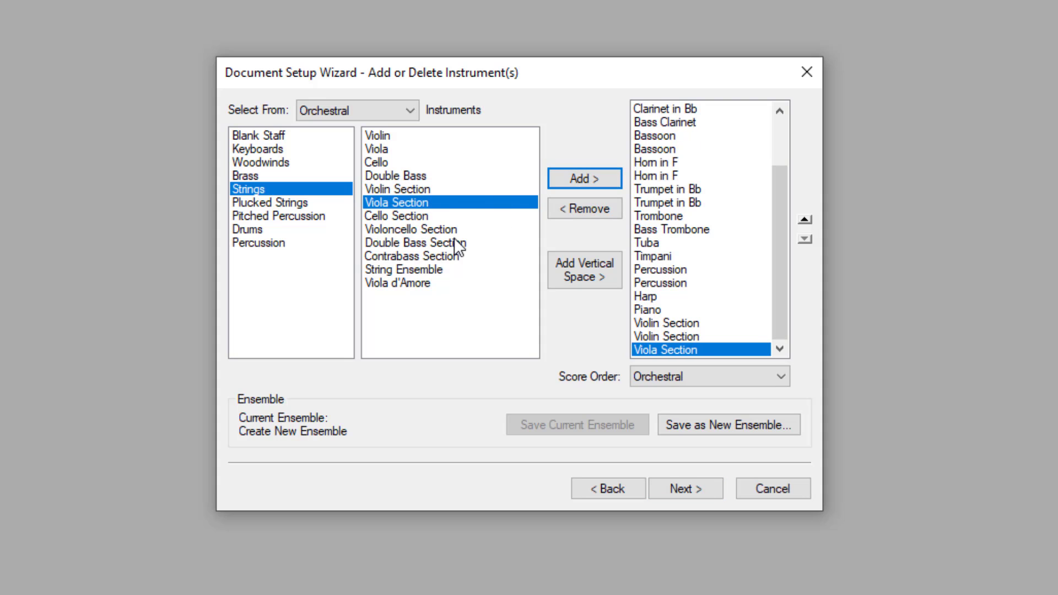
click(404, 216)
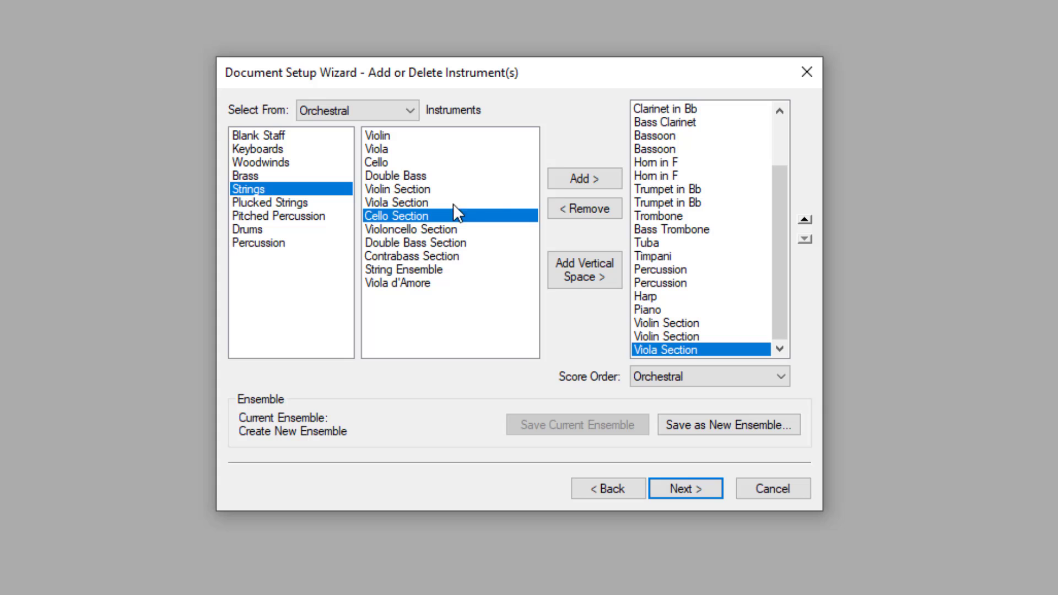
click(573, 182)
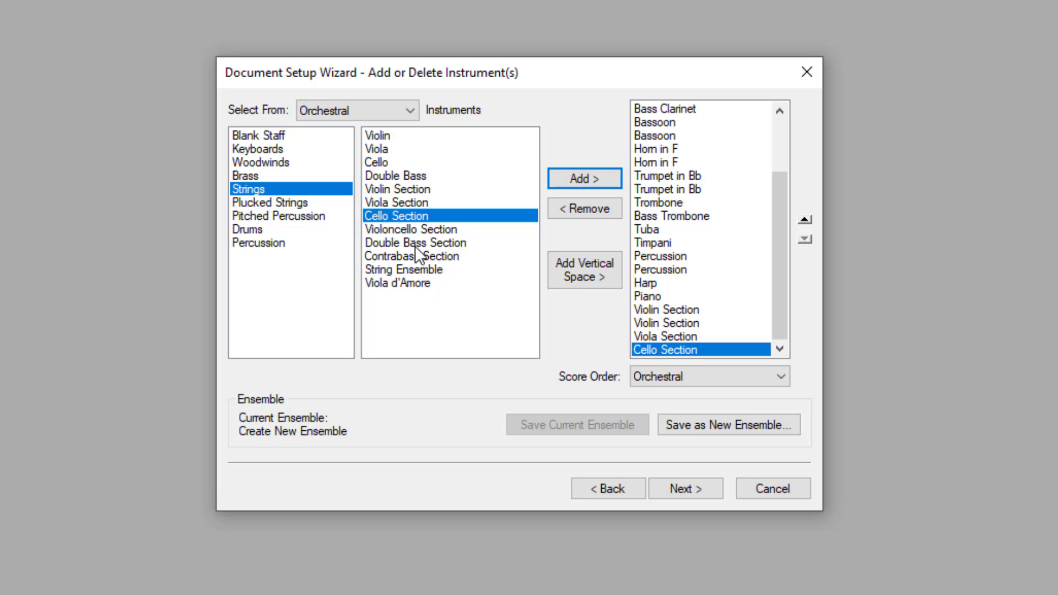
click(414, 257)
click(579, 185)
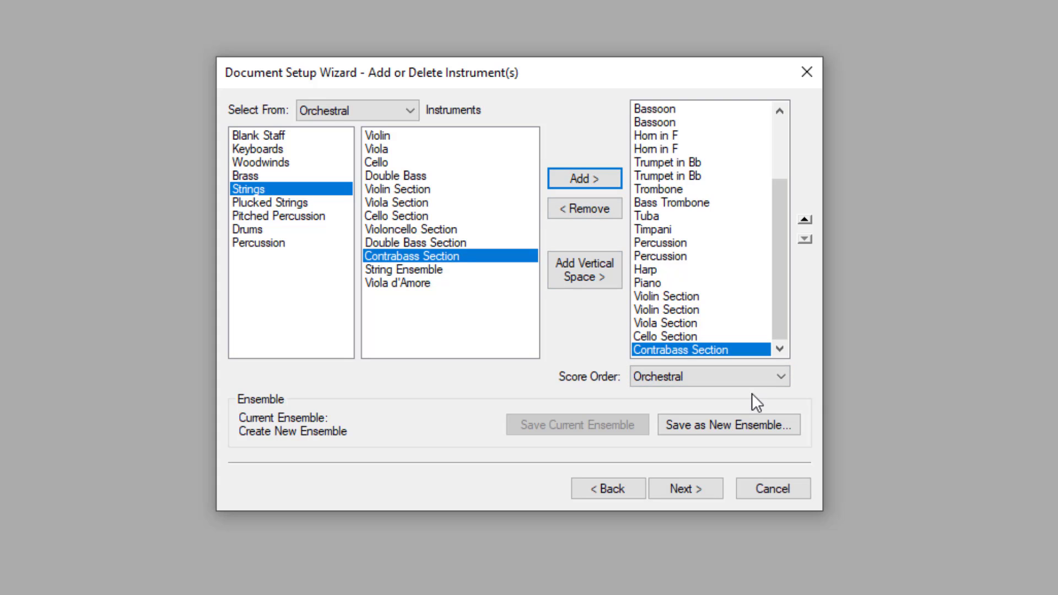
click(693, 491)
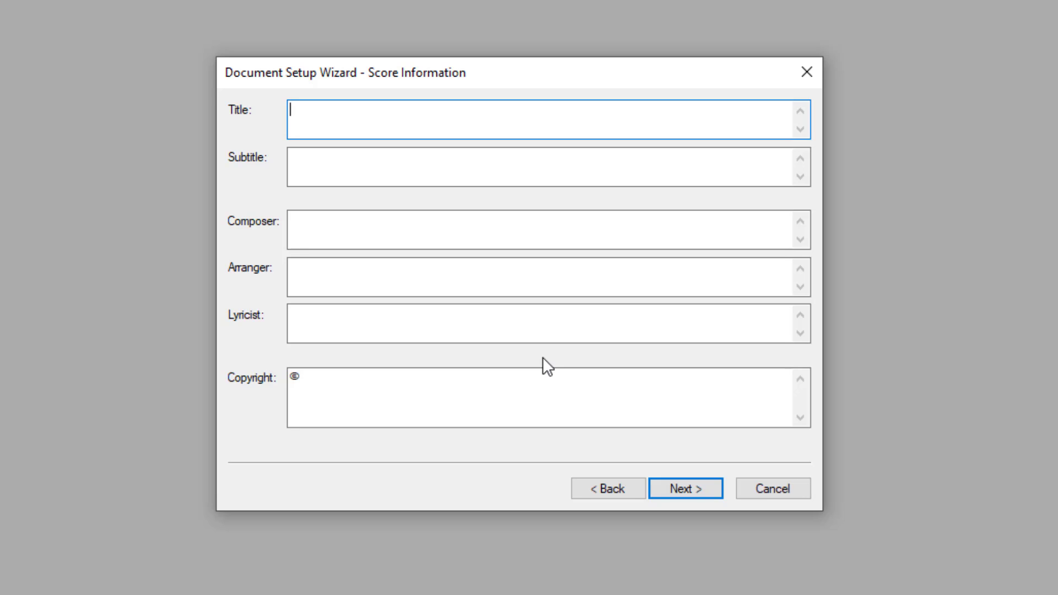
- Enter "Star Wars Suite for Orchestra" as the title and "I. Main Title" as the subtitle
text(s)
key(BackSpace)
text(Star Wars Suite for Or)
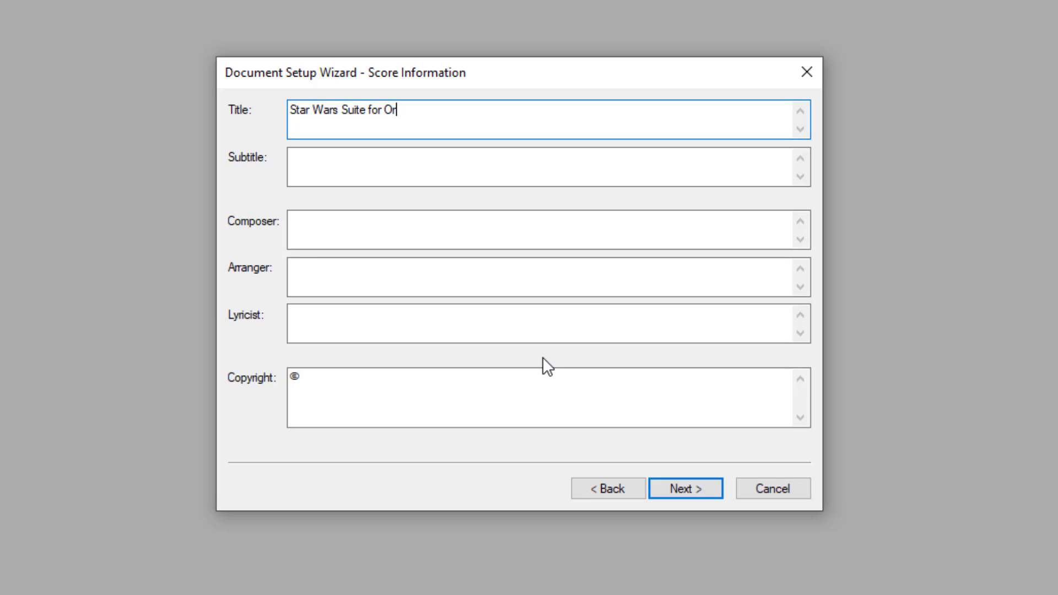
text(chestra)
key(Tab)
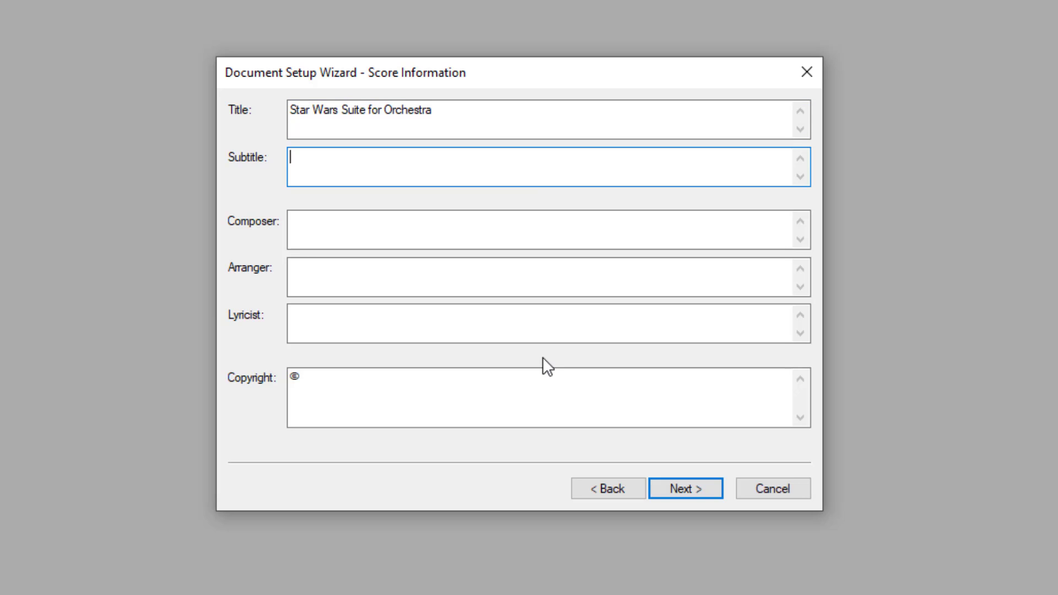
text(I. MaintTitle)
key(Tab)
- Enter John Williams as the composer and ©1977 as the copyright, and continue to the score settings
text(John)
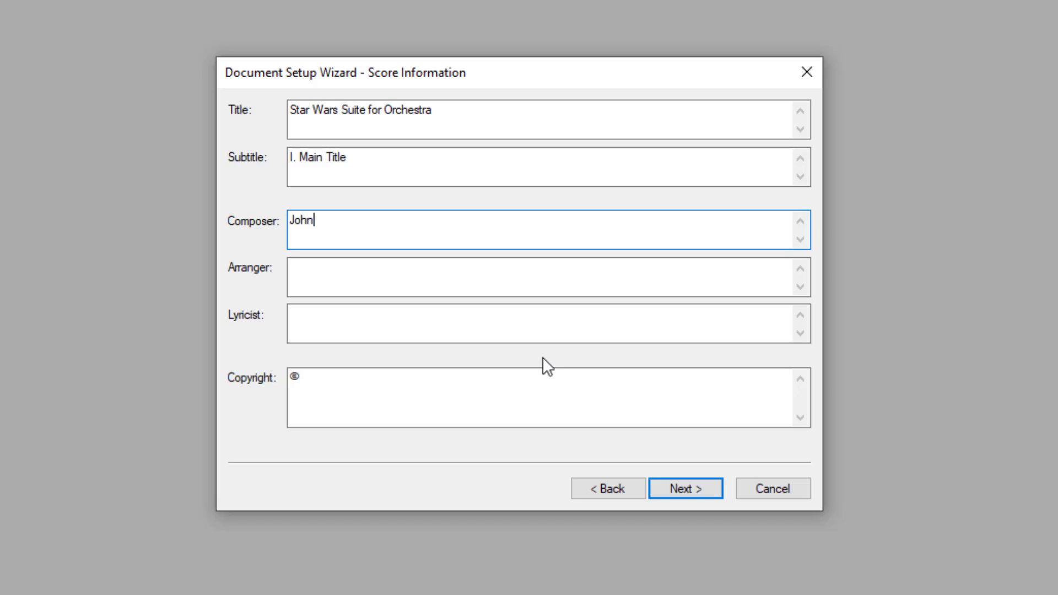
text( Williams)
key(Tab)
key(Tab)
key(Tab)
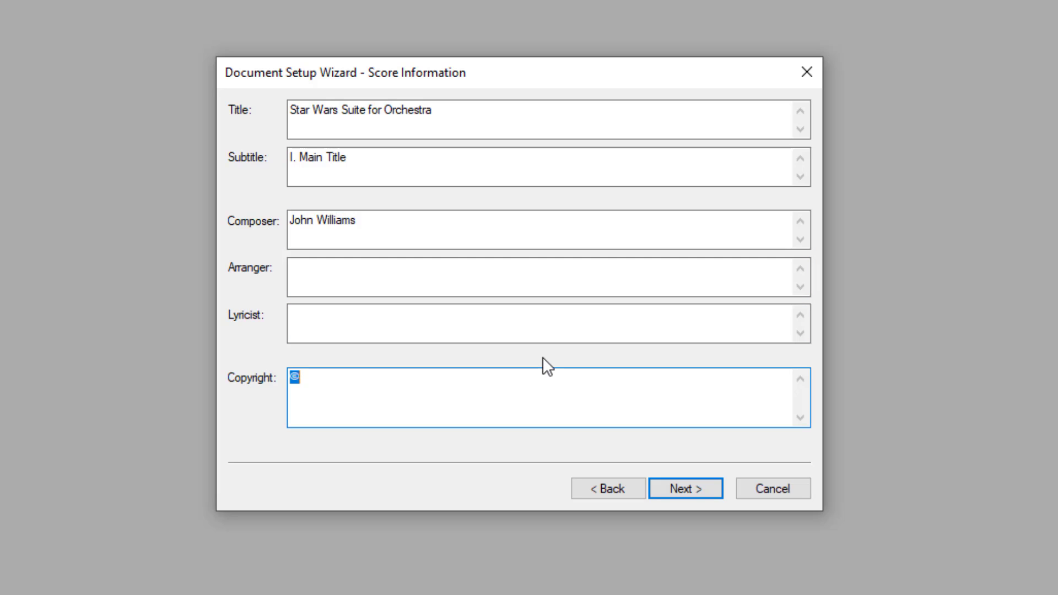
key(End)
text(1977)
click(675, 491)
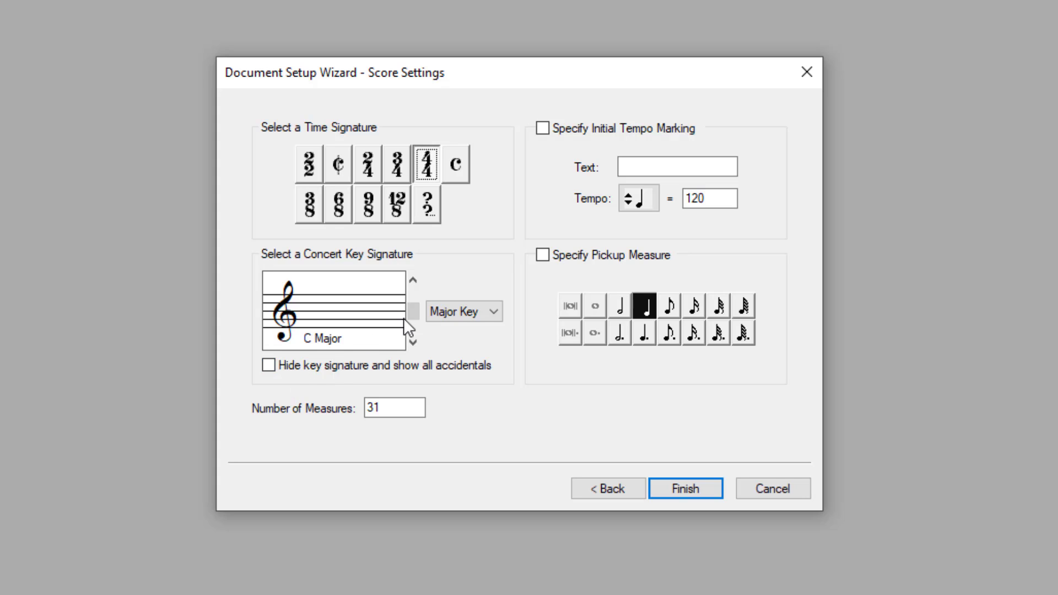
- Make the concert key signature Keyless and enable an initial tempo marking with the text "Maestoso"
click(445, 310)
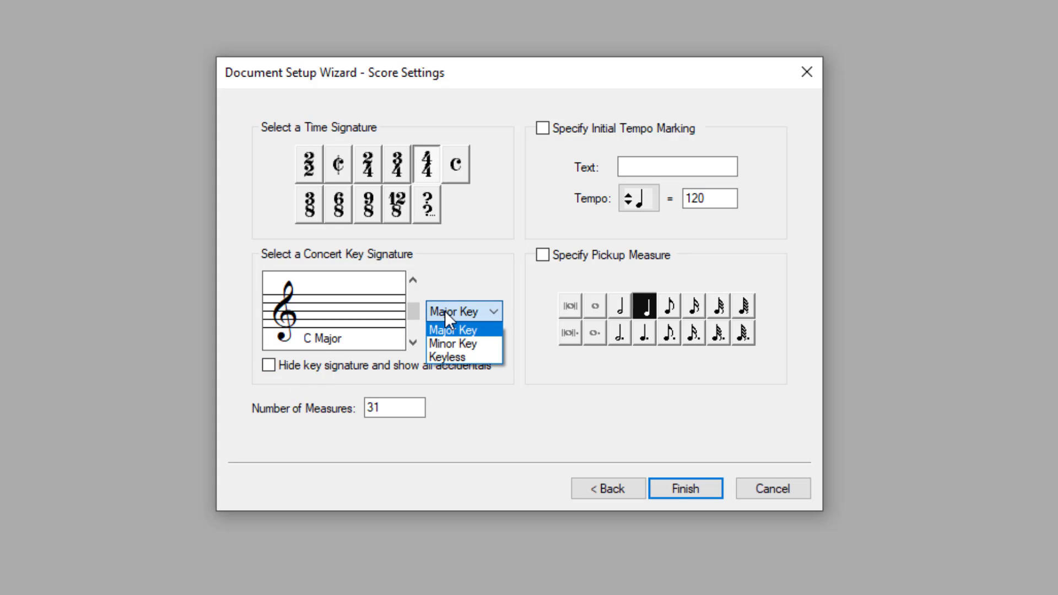
click(449, 357)
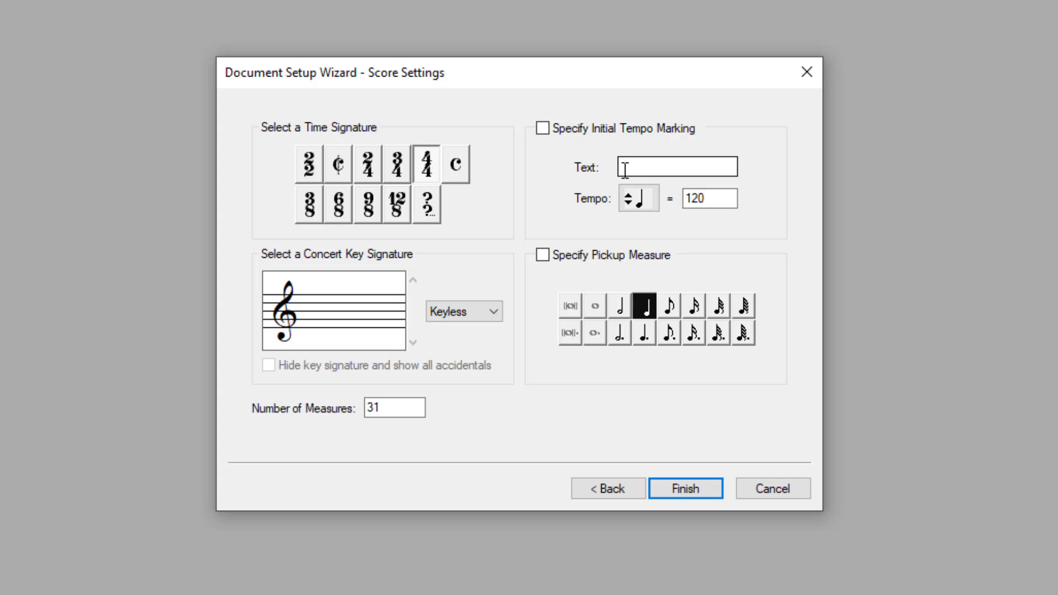
click(543, 126)
click(644, 170)
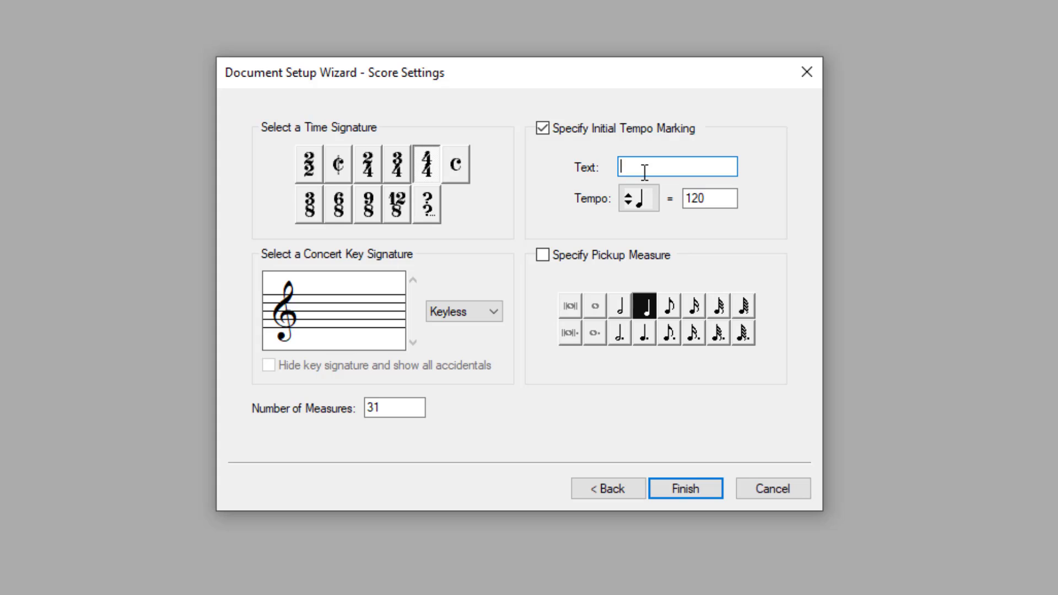
text(Maestosos)
key(BackSpace)
- Set the initial tempo to quarter note = 108 and finish the wizard to create the score
click(711, 196)
key(BackSpace)
key(BackSpace)
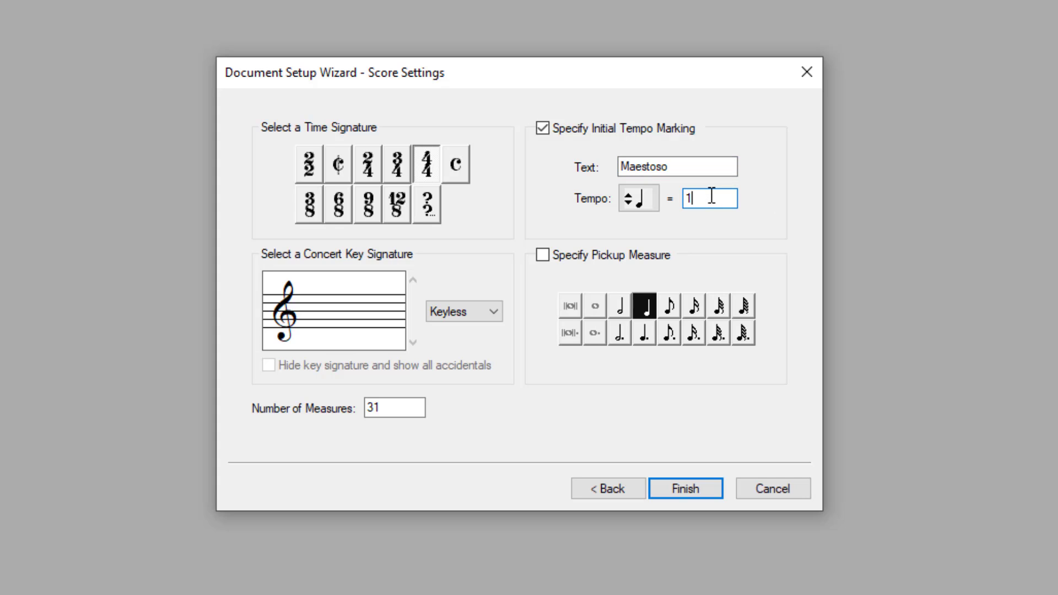
text(08)
click(695, 495)
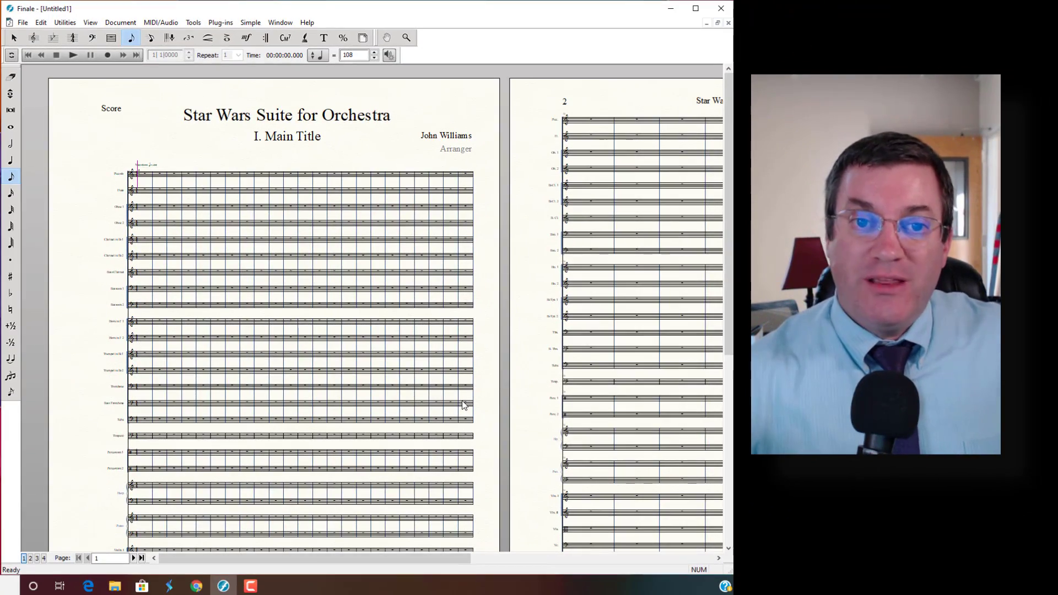
- Switch the new score from Page View to Scroll View
scroll(266, 366, down, 5)
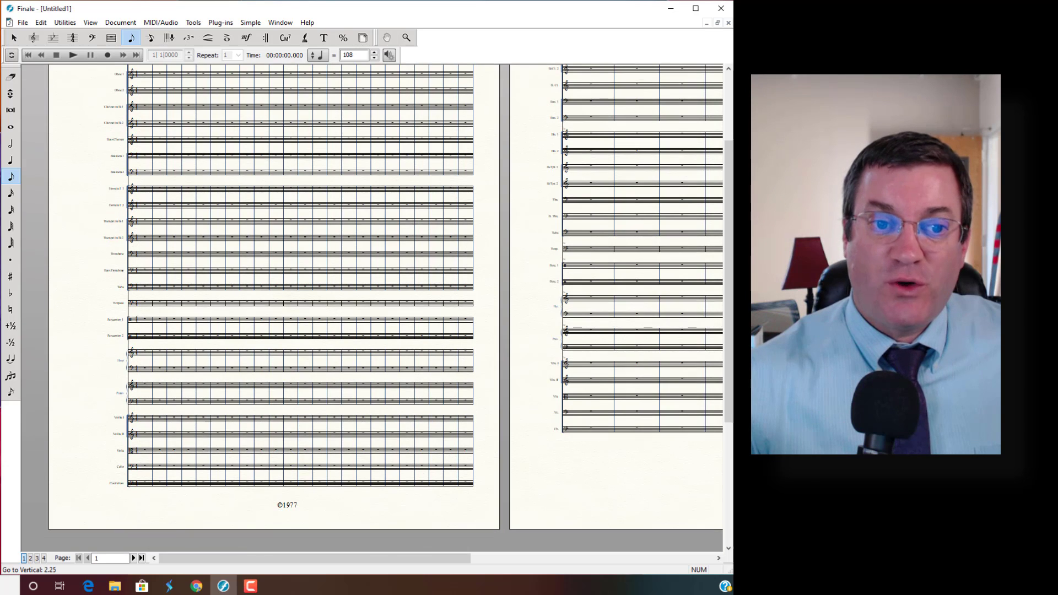
scroll(211, 427, up, 2)
scroll(211, 427, up, 2)
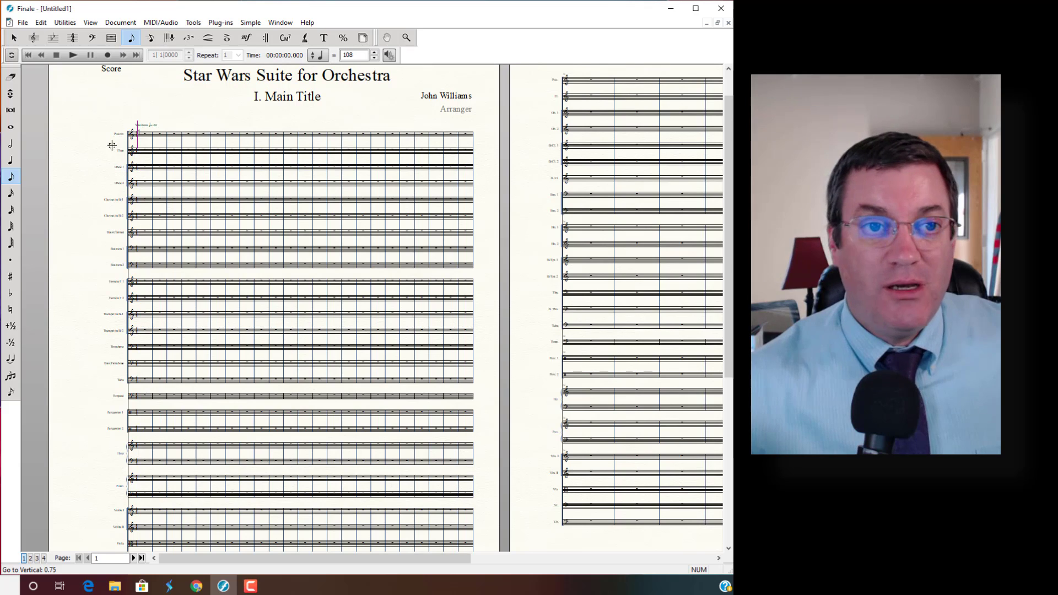
click(90, 23)
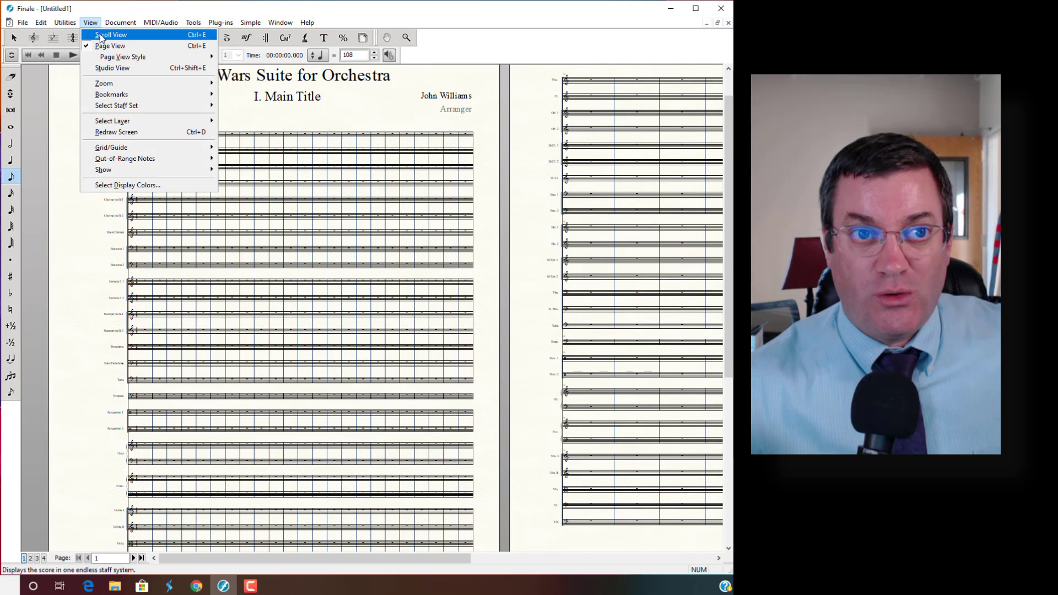
click(110, 34)
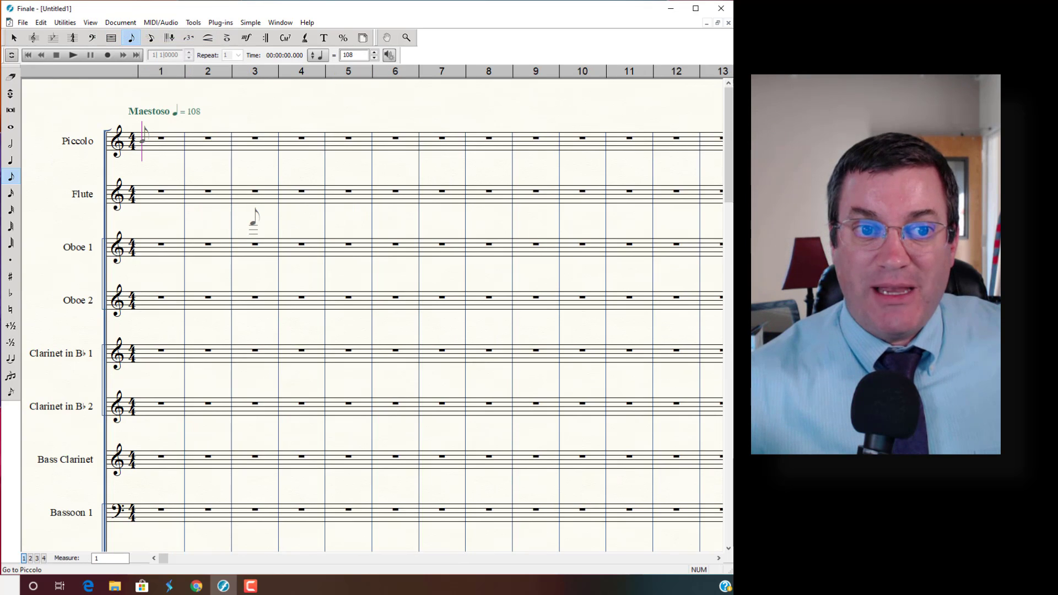
- Look through the instrument staves and the following measures of the score in Scroll View
scroll(254, 217, down, 1)
scroll(253, 220, down, 7)
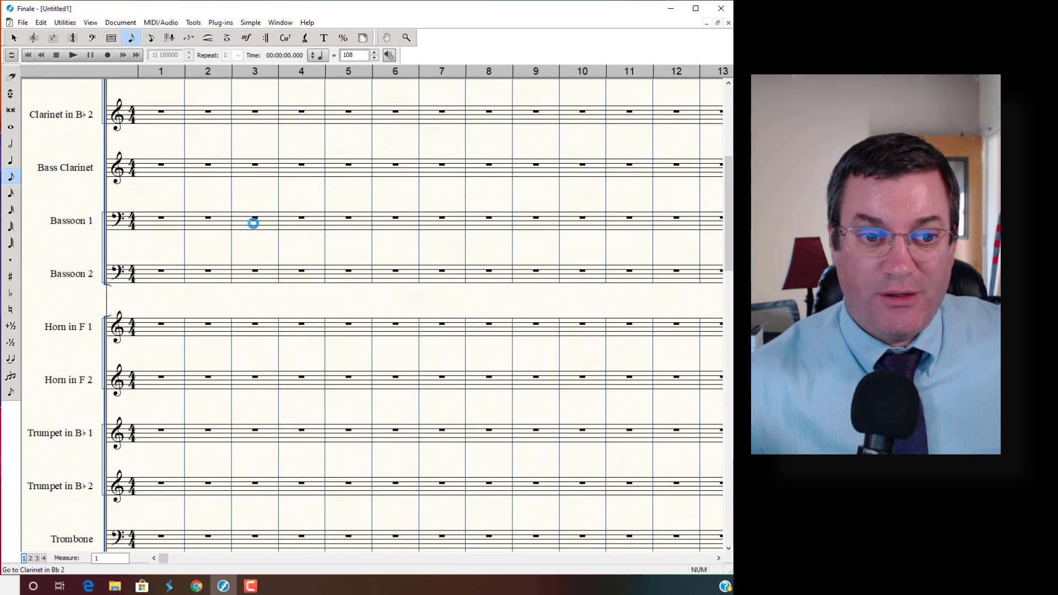
scroll(254, 225, up, 6)
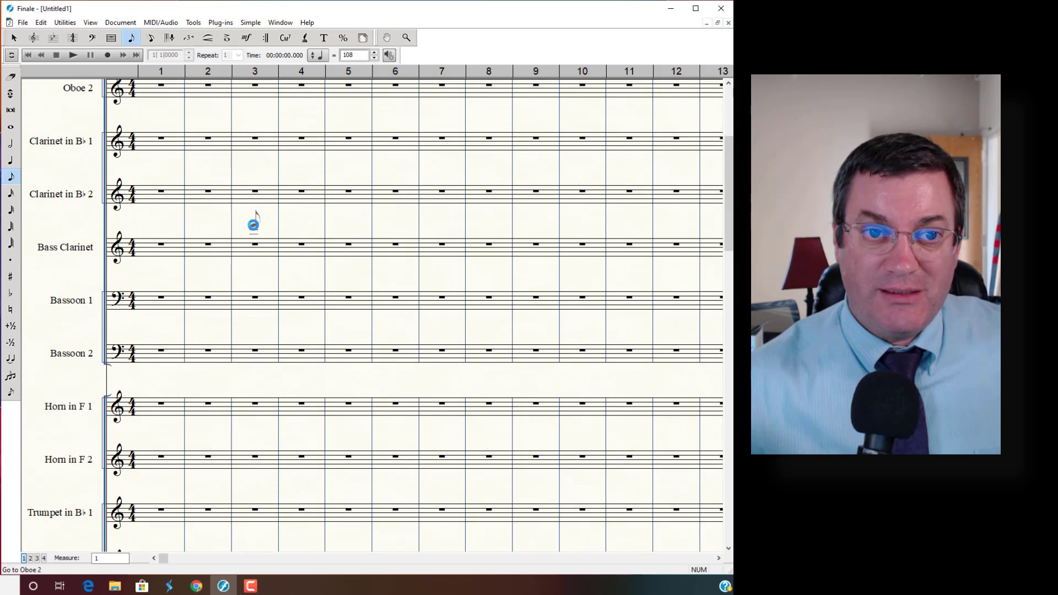
scroll(254, 225, up, 3)
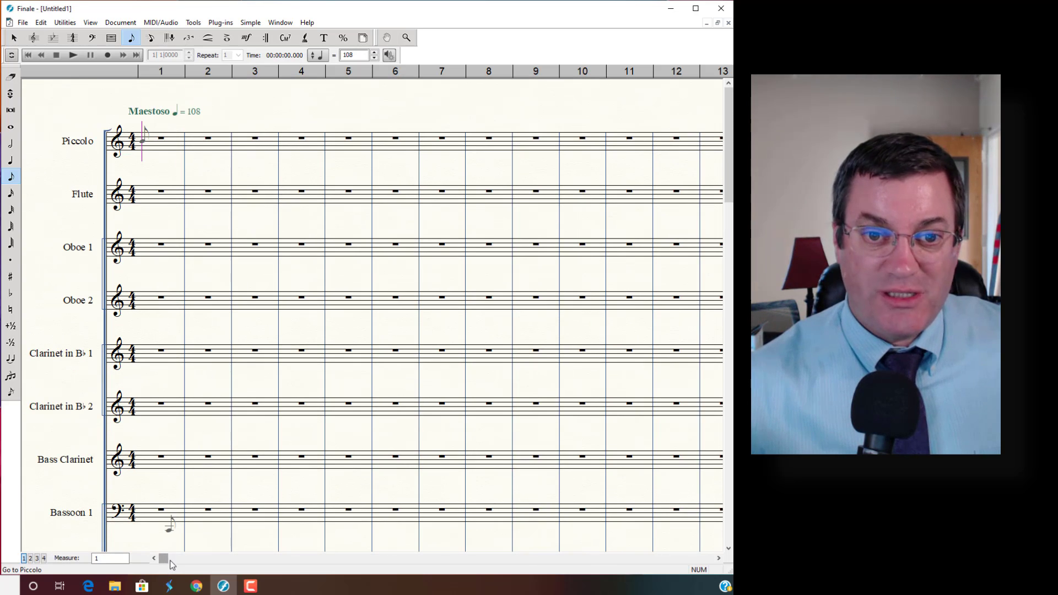
drag(163, 558, 254, 557)
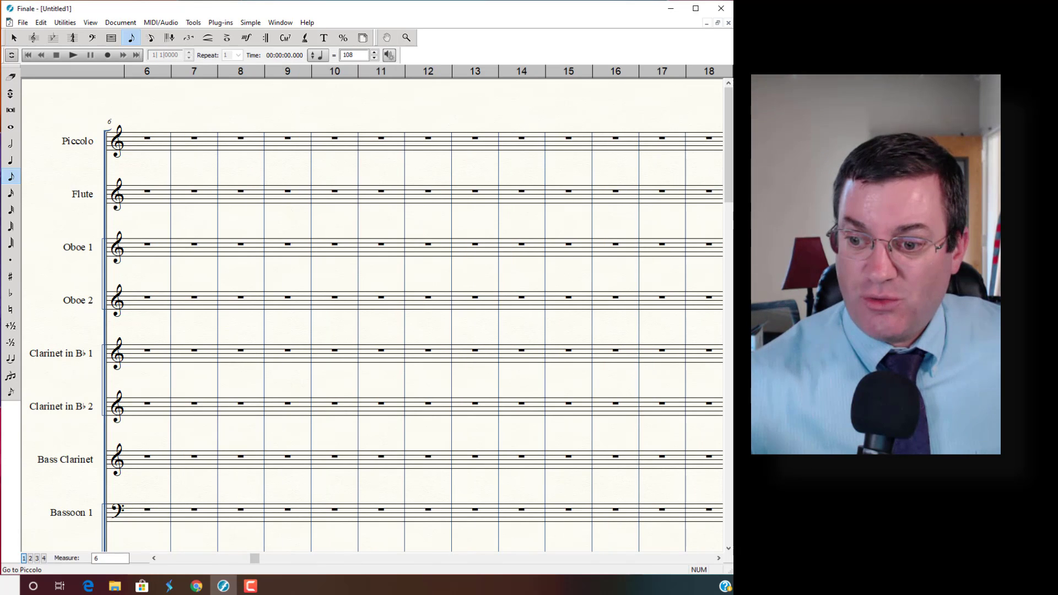
- Open the ScoreManager's instrument list and move the Flute above the Piccolo
drag(718, 557, 719, 559)
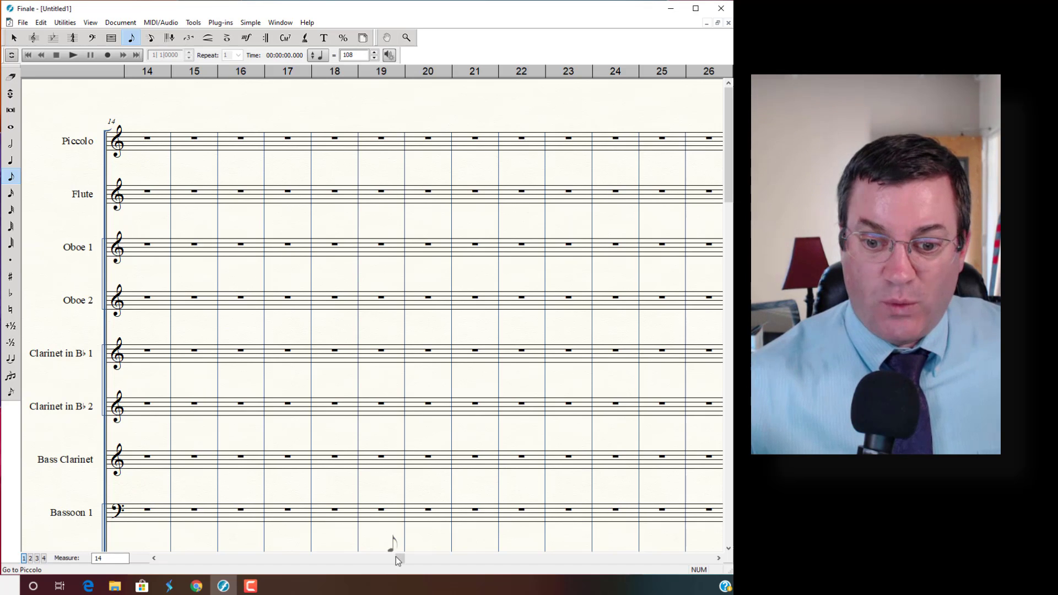
drag(399, 558, 160, 557)
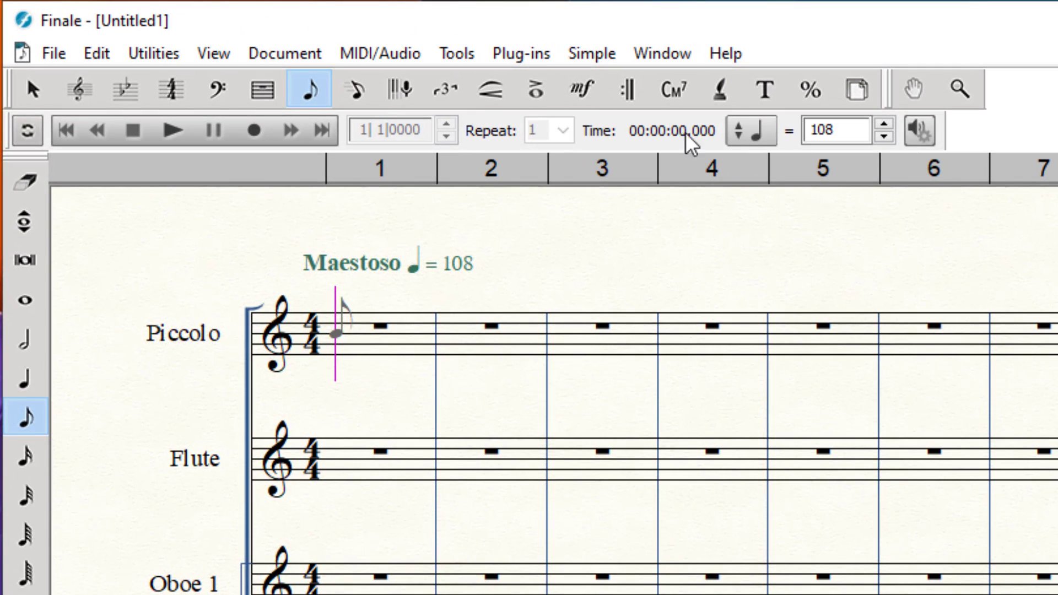
click(665, 51)
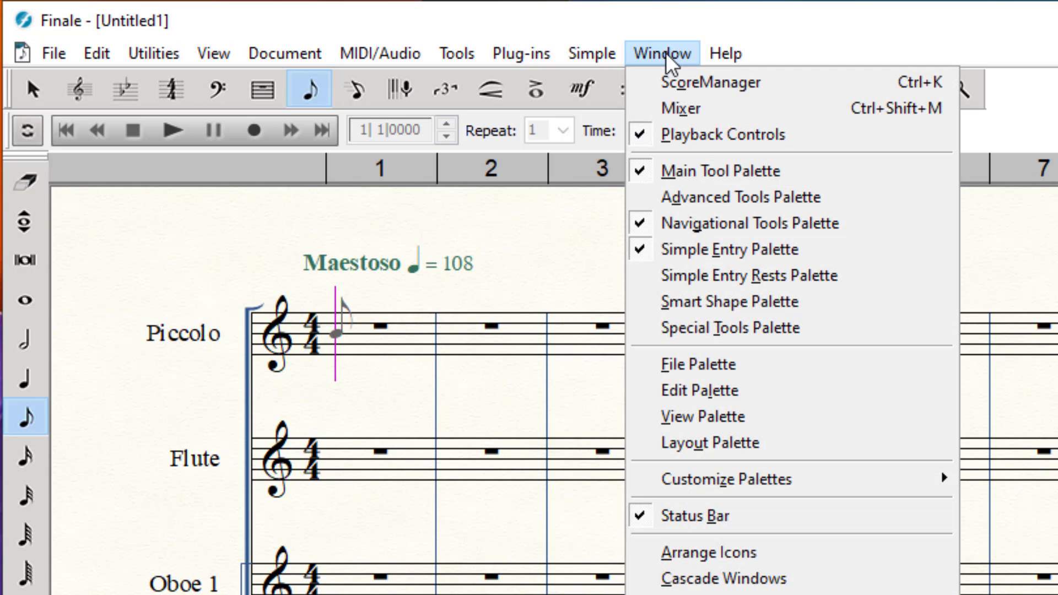
click(676, 83)
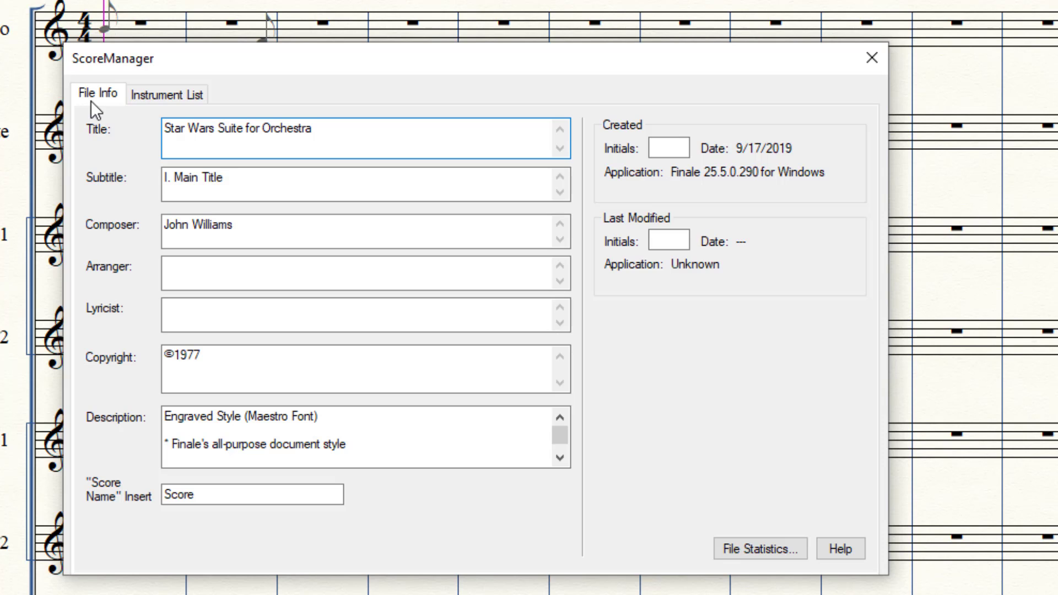
click(169, 96)
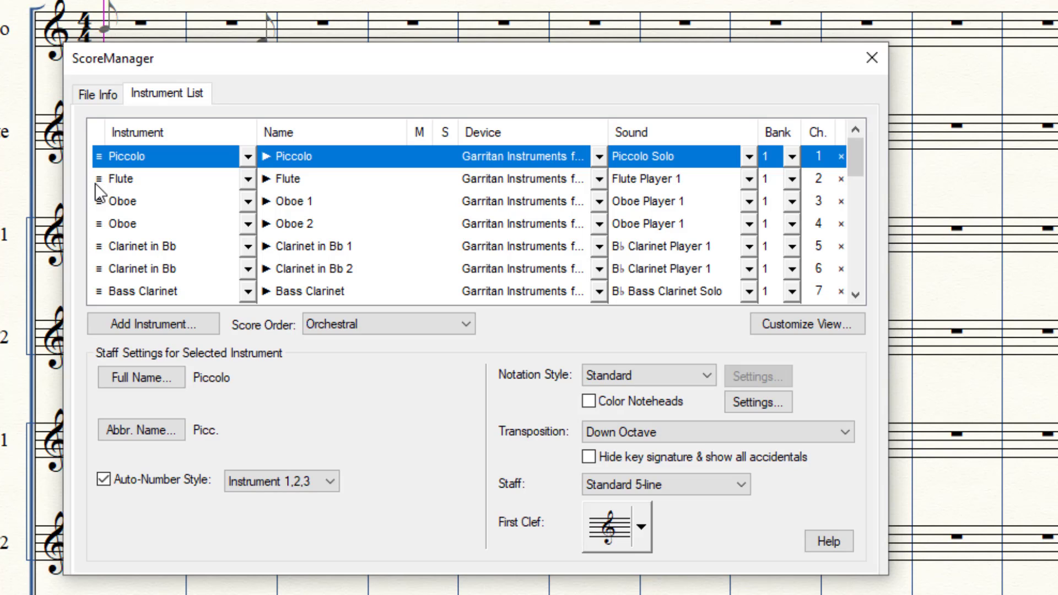
drag(100, 176, 105, 150)
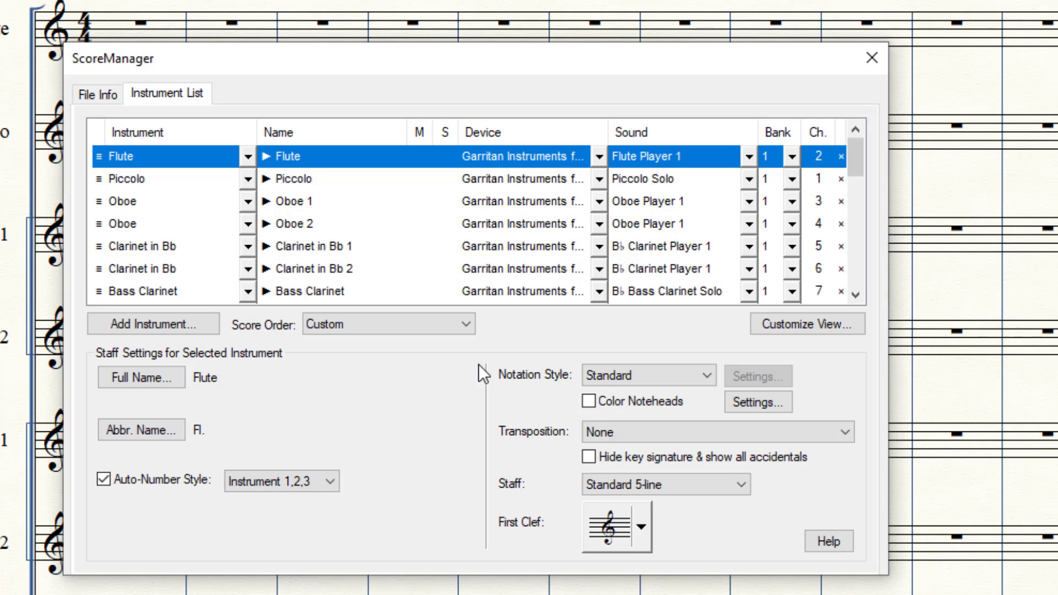
- Add a Clarinet in Bb from the Orchestral woodwinds to the score
click(154, 326)
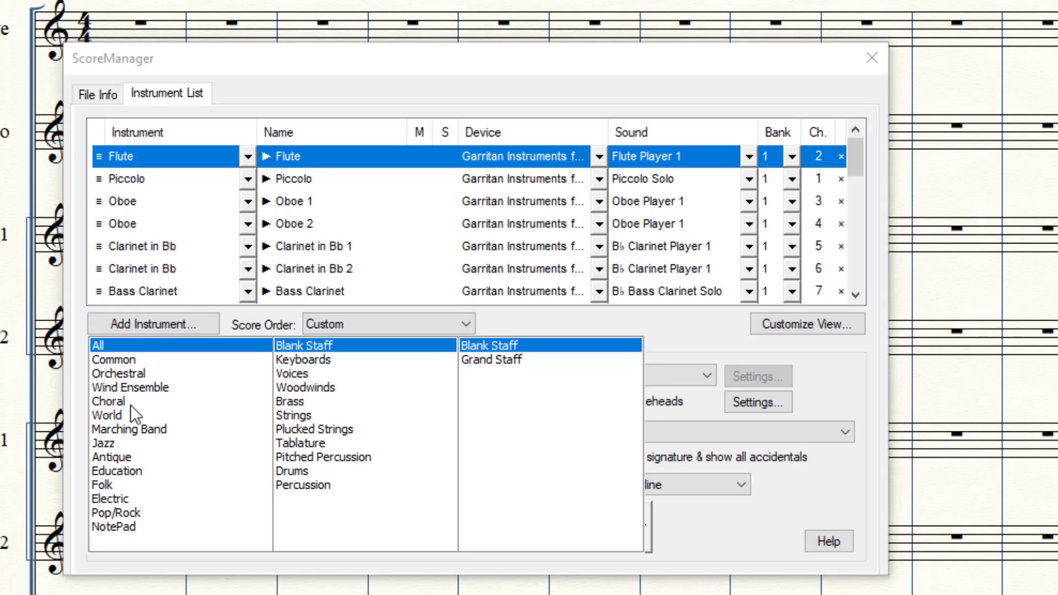
click(138, 374)
click(298, 360)
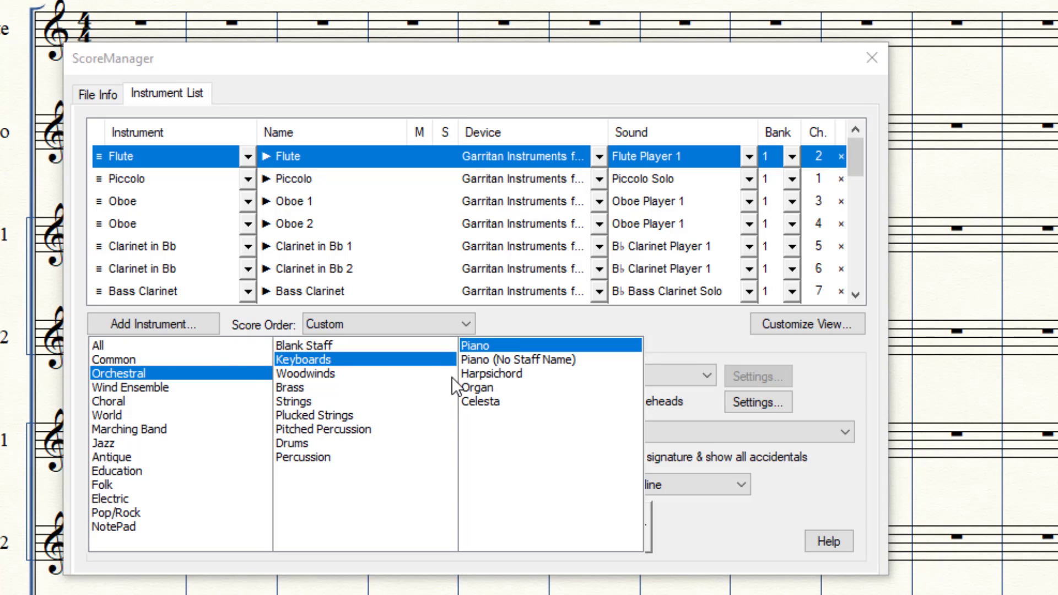
click(333, 373)
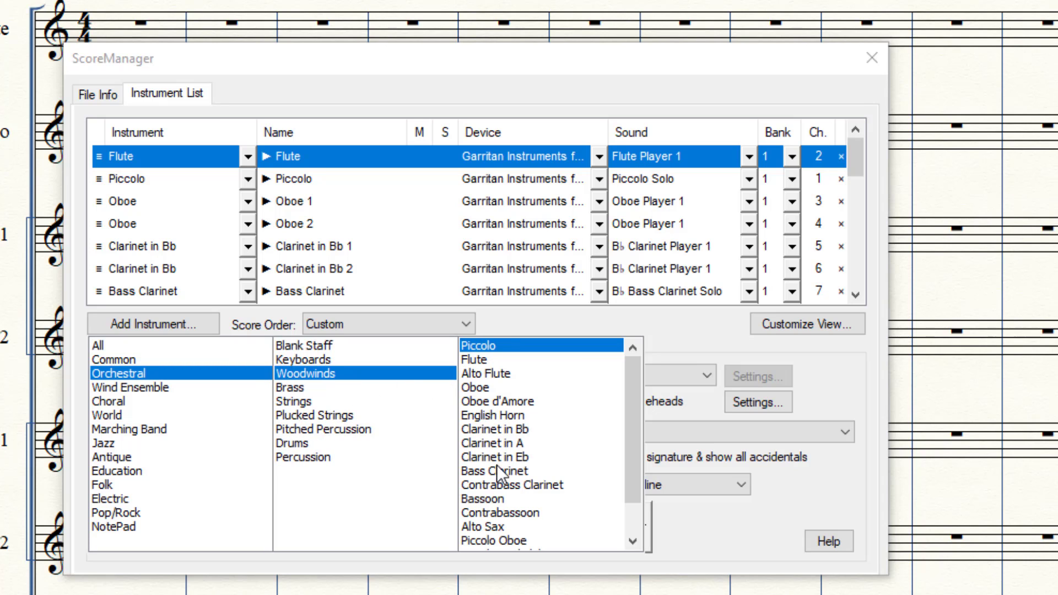
click(497, 430)
double_click(497, 432)
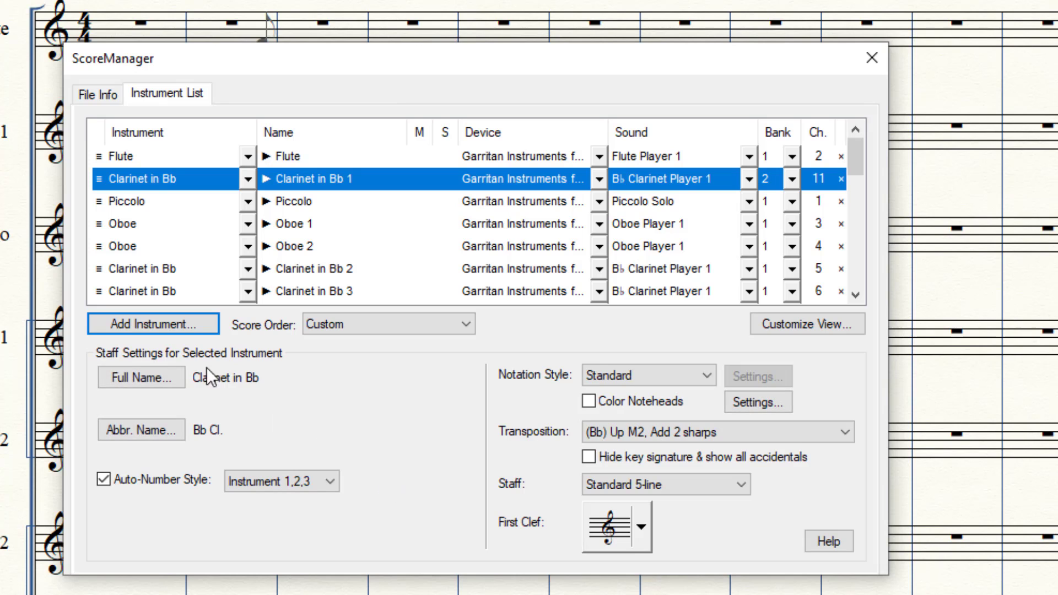
- Move the newly added Clarinet in Bb directly below Oboe 2 in the instrument list
scroll(193, 269, down, 1)
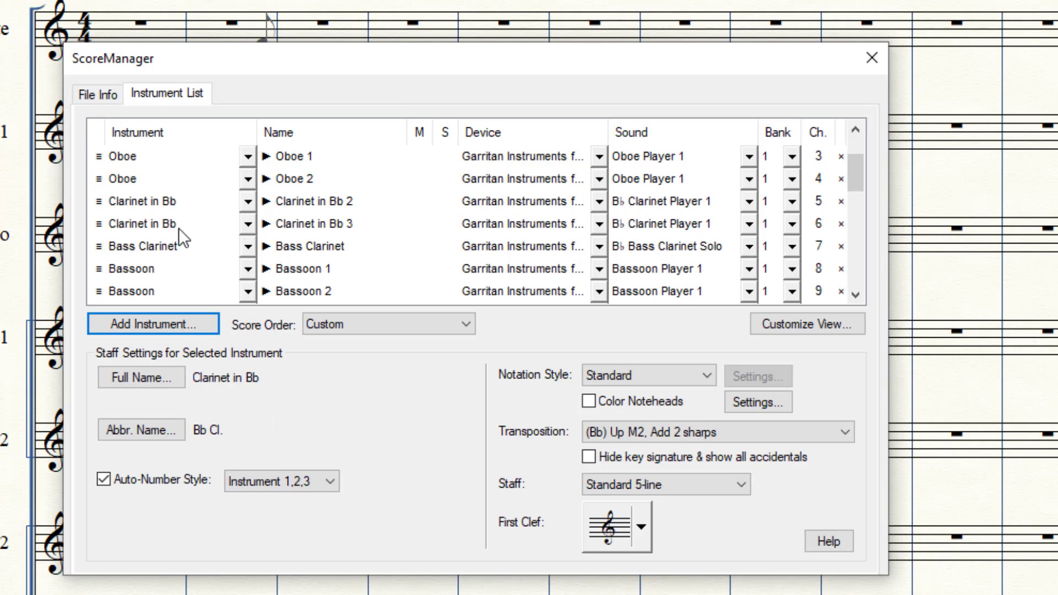
scroll(187, 225, down, 6)
scroll(196, 223, up, 6)
scroll(189, 250, up, 1)
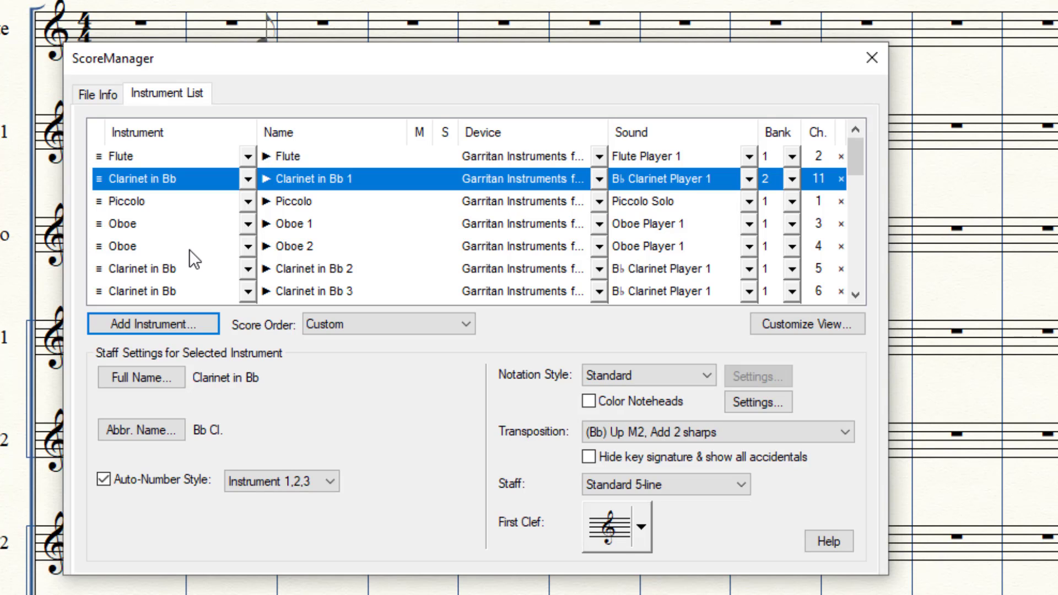
scroll(189, 249, down, 1)
scroll(193, 249, up, 1)
drag(101, 180, 131, 243)
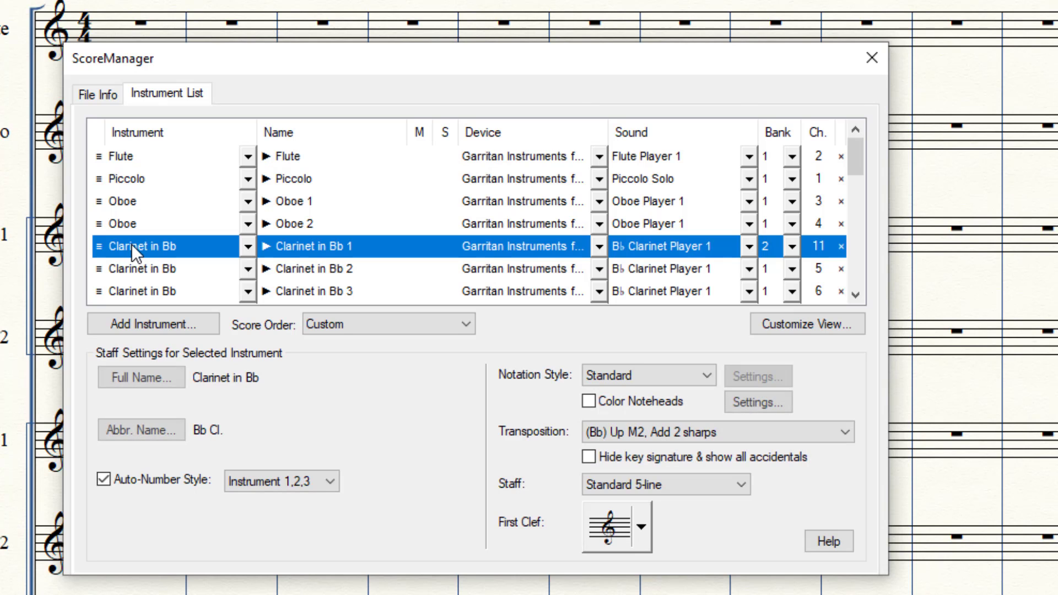
- Delete the Clarinet in Bb 3 from the instrument list
scroll(150, 204, down, 1)
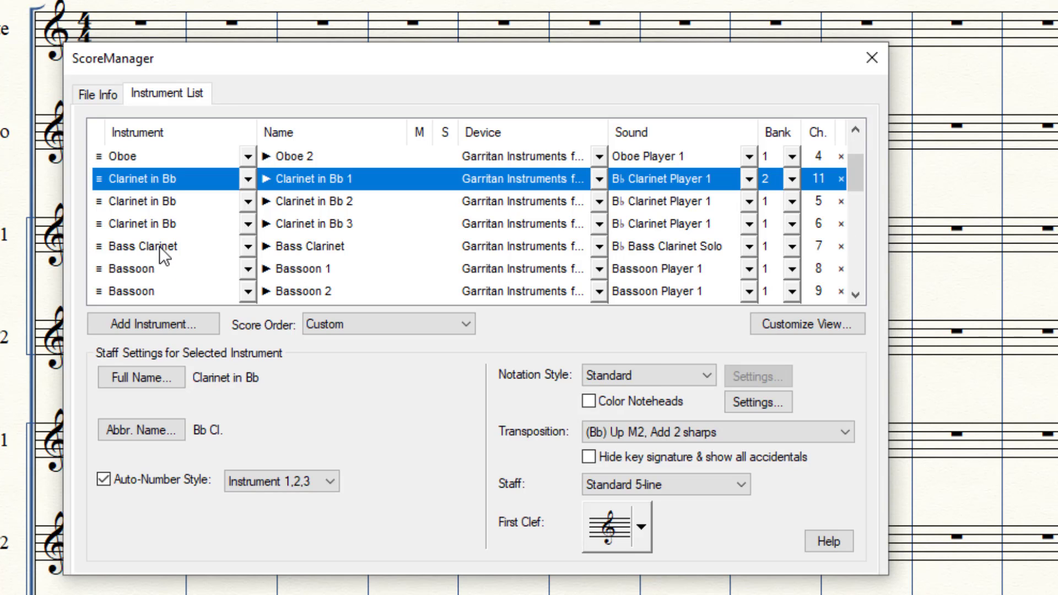
click(160, 222)
click(424, 544)
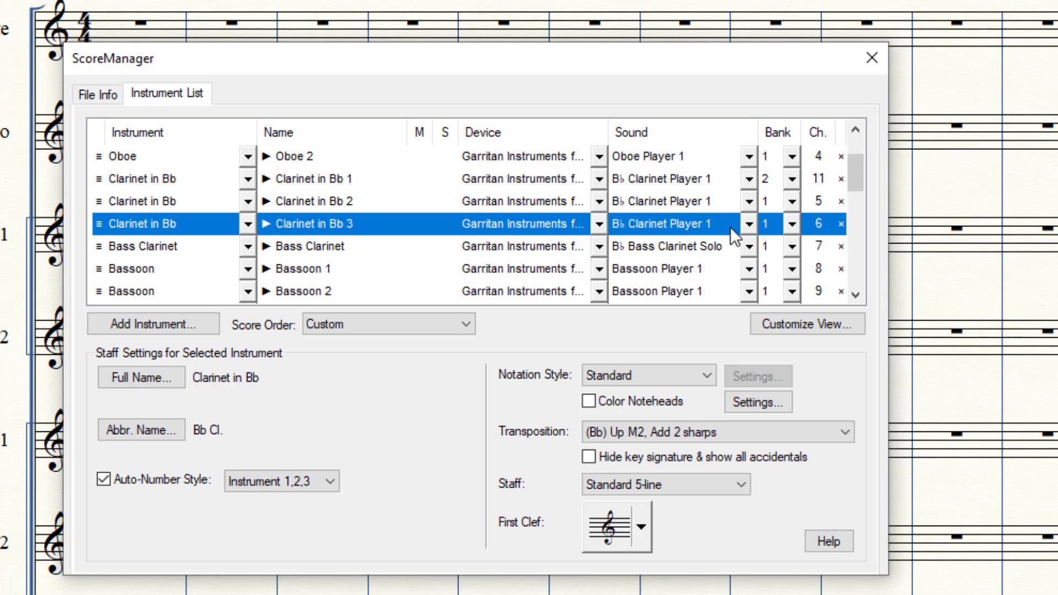
click(840, 222)
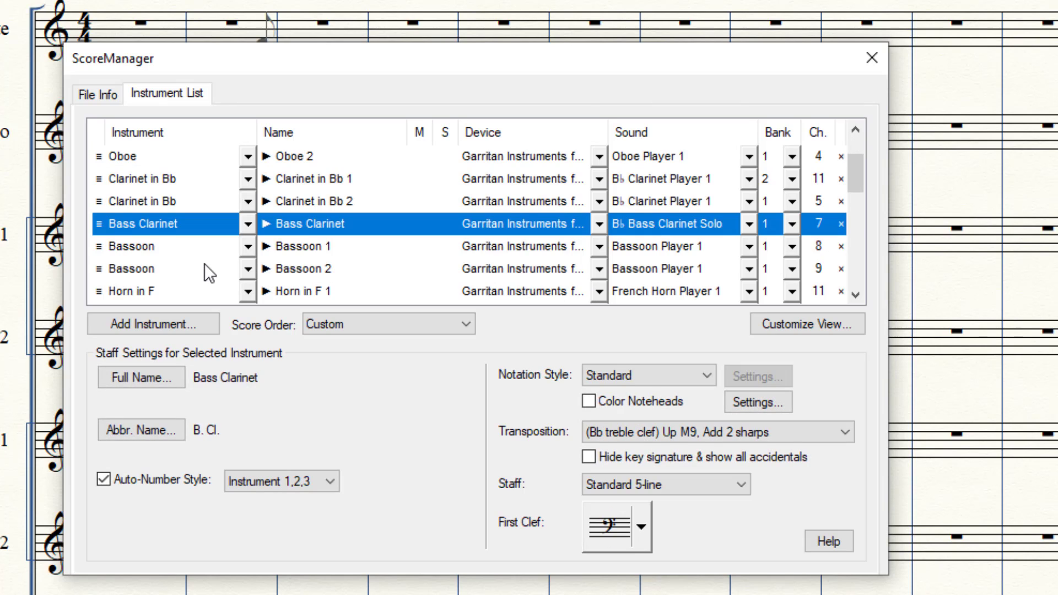
- Add a second Harp from the Orchestral plucked strings to the score
click(154, 324)
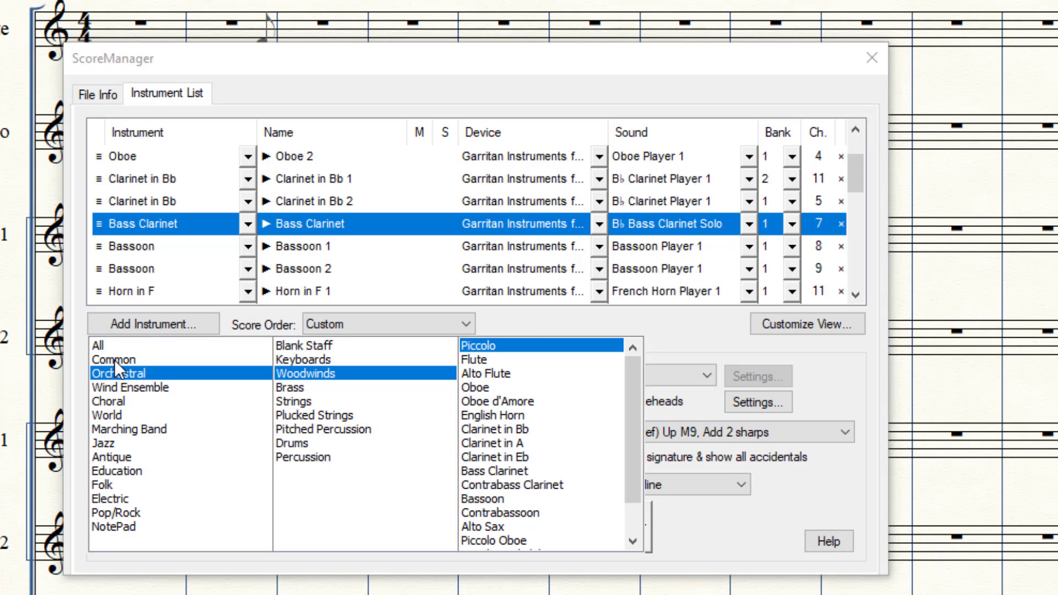
click(323, 414)
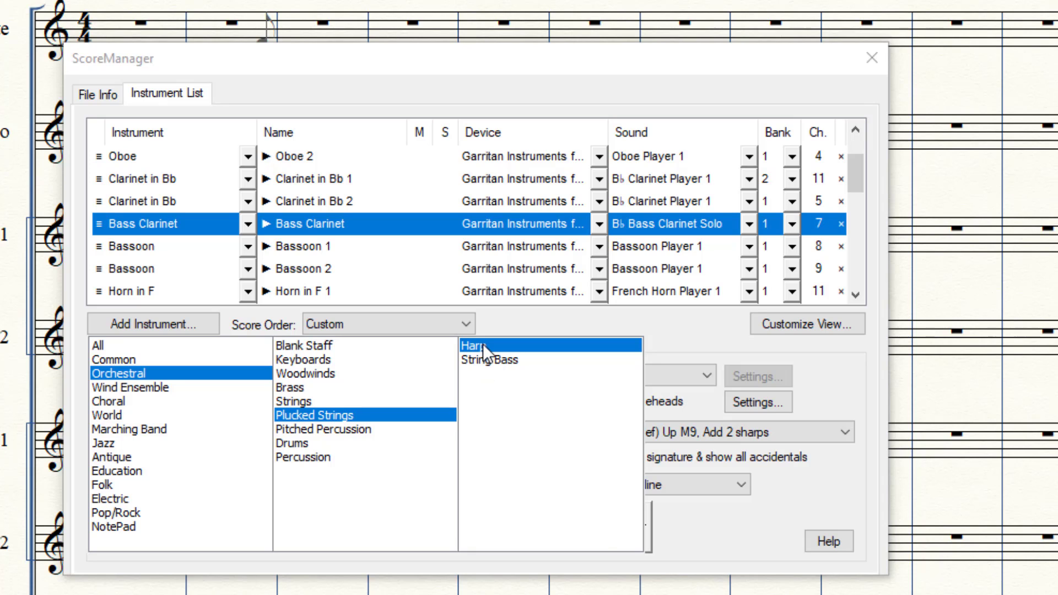
click(483, 345)
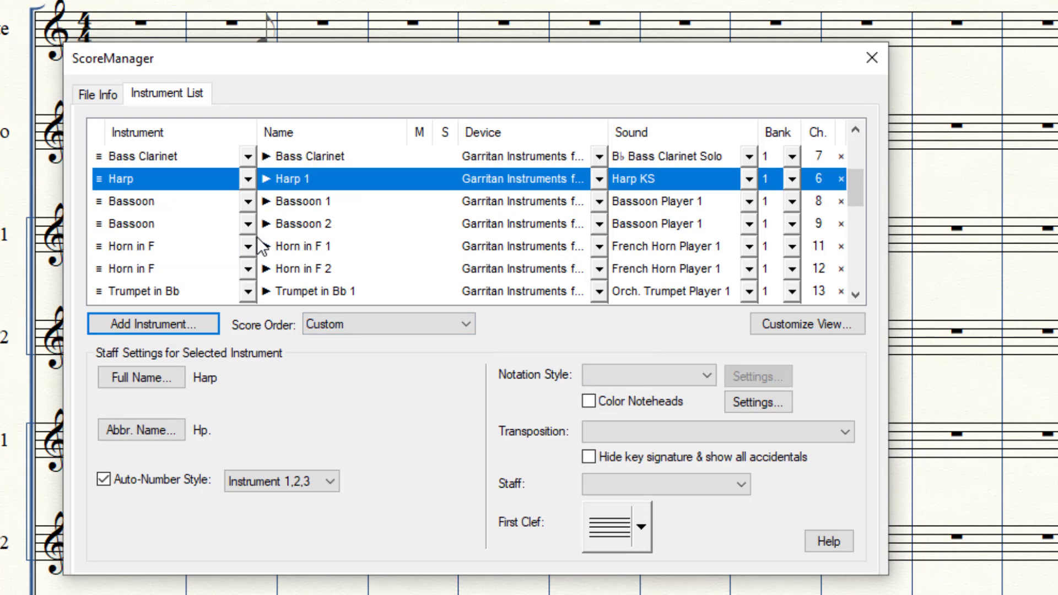
- Move the newly added Harp directly below Percussion 2 and delete it from the instrument list
scroll(259, 245, down, 1)
scroll(236, 237, up, 1)
drag(93, 177, 134, 267)
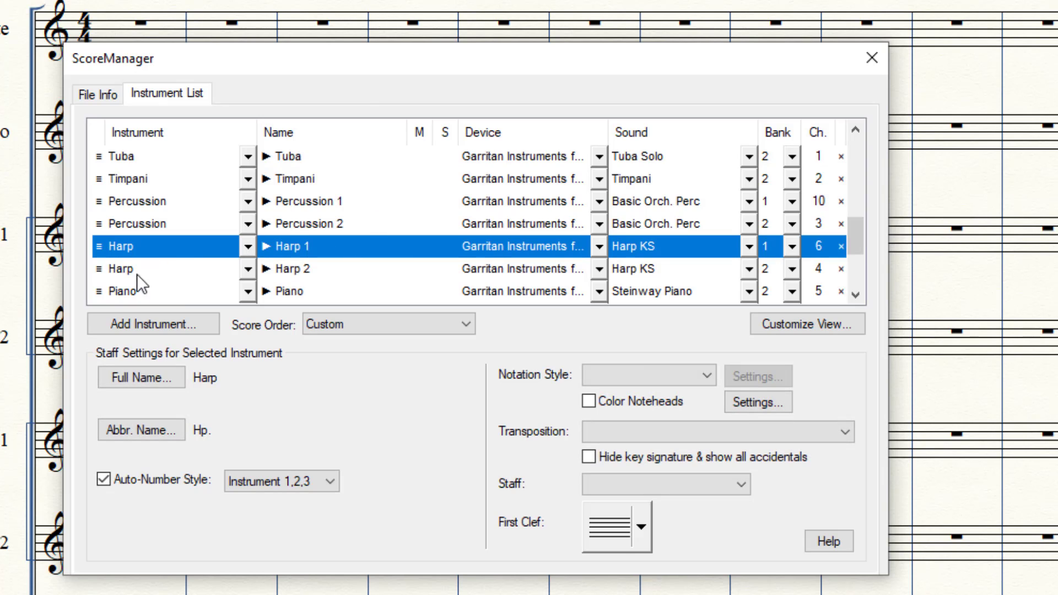
click(840, 246)
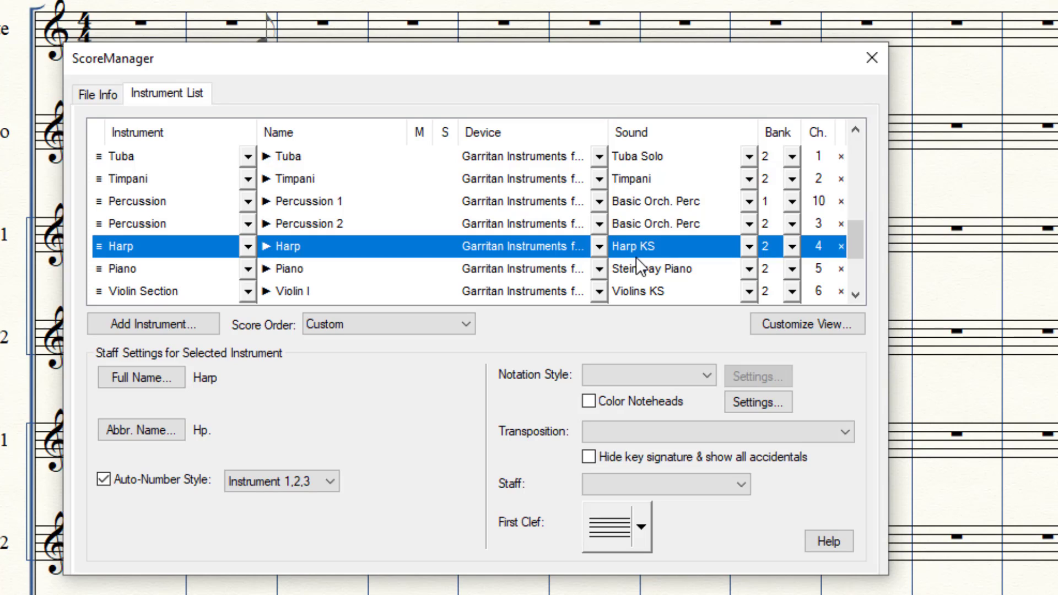